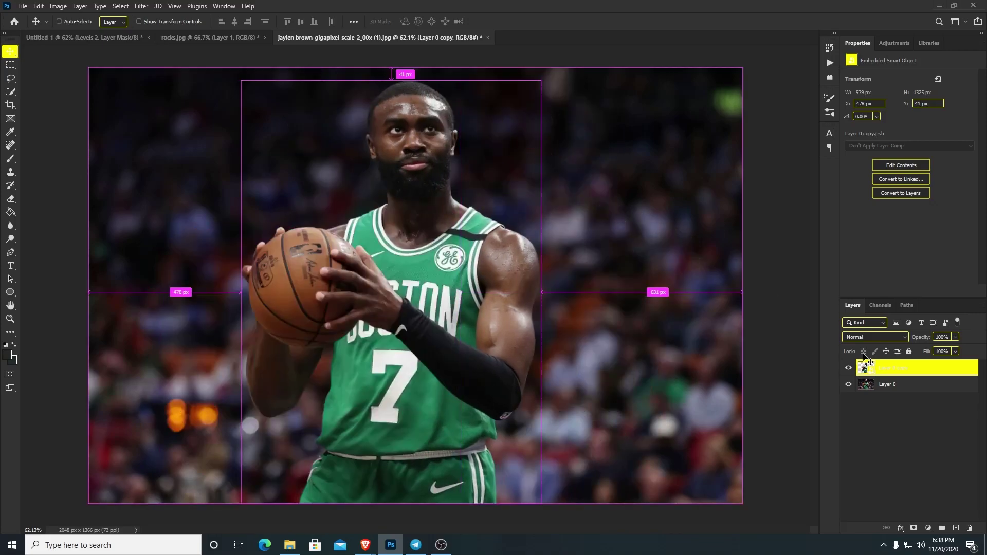
Insert a layer beneath the player cutout, fill it with black, and reselect the cutout layer.
ctrl+click(956, 529)
key(g)
click(6, 346)
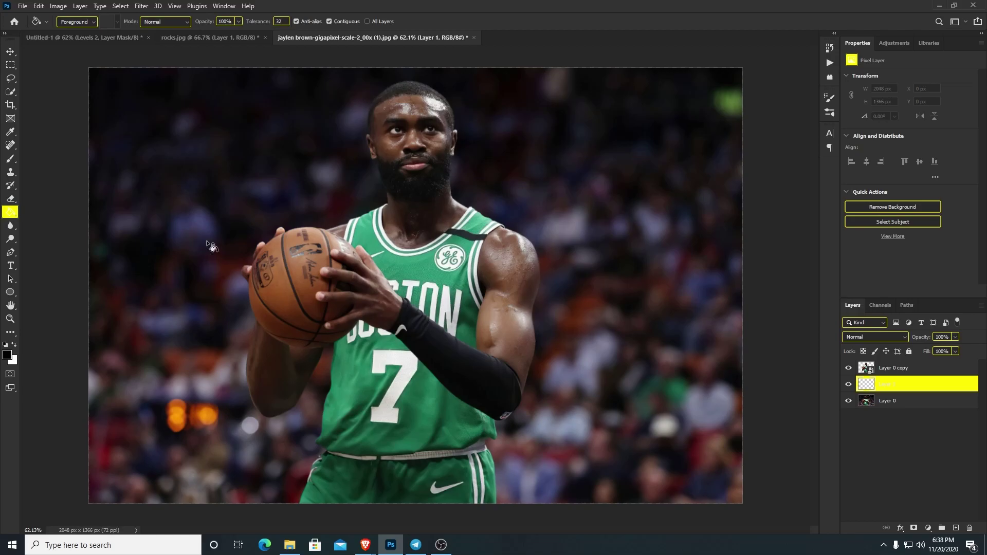
click(212, 247)
alt+scroll(438, 182, up, 2)
key(v)
click(438, 183)
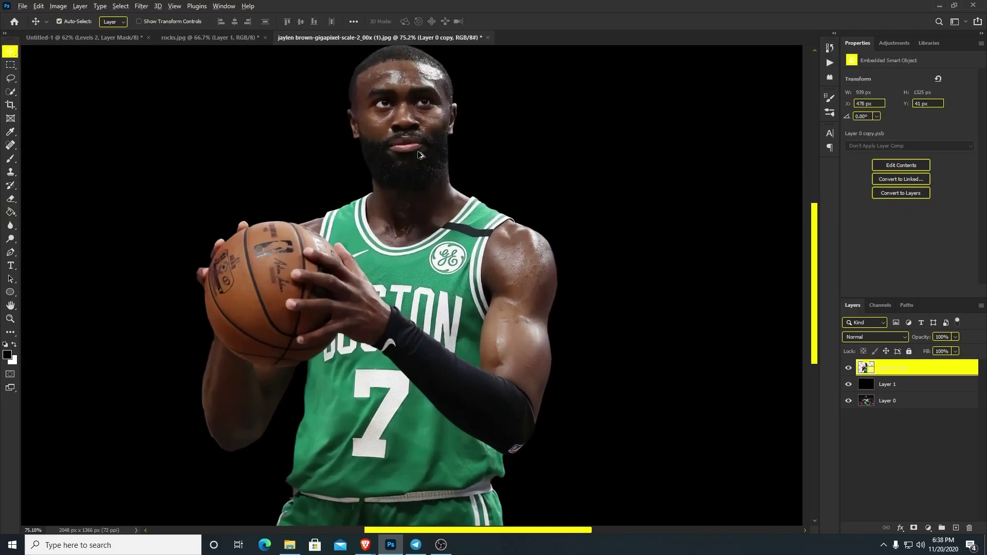
Try a Gaussian Blur on the player cutout at radii of 3.8 and 6.6 pixels.
alt+scroll(317, 92, down, 2)
click(142, 6)
mouse_move(165, 135)
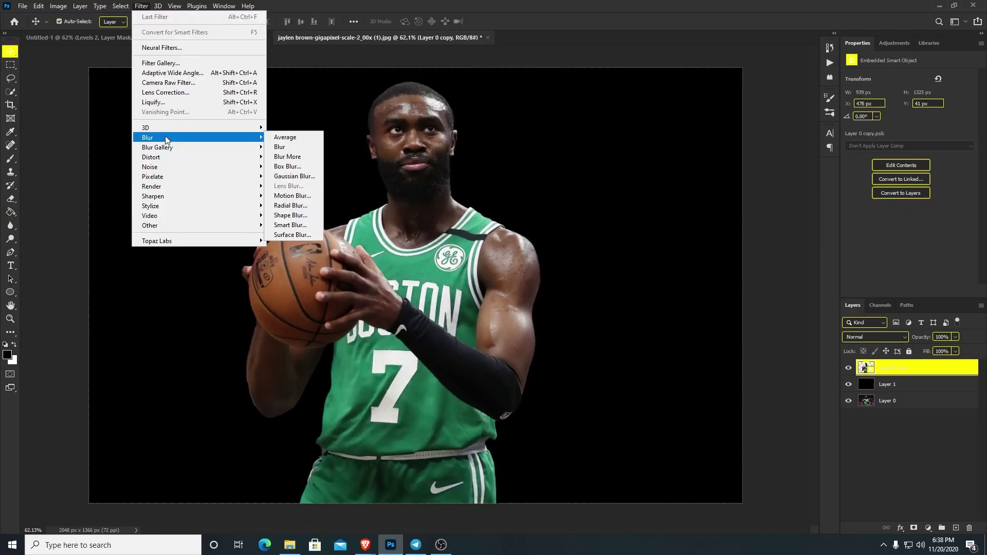
click(294, 177)
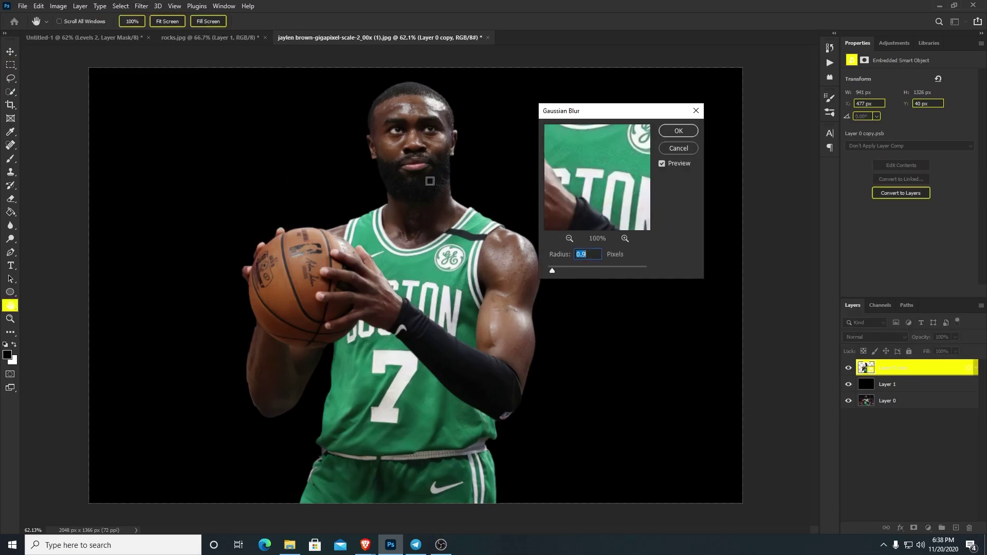
mouse_move(582, 271)
mouse_down()
mouse_move(602, 269)
mouse_move(568, 271)
mouse_up()
click(417, 131)
click(335, 126)
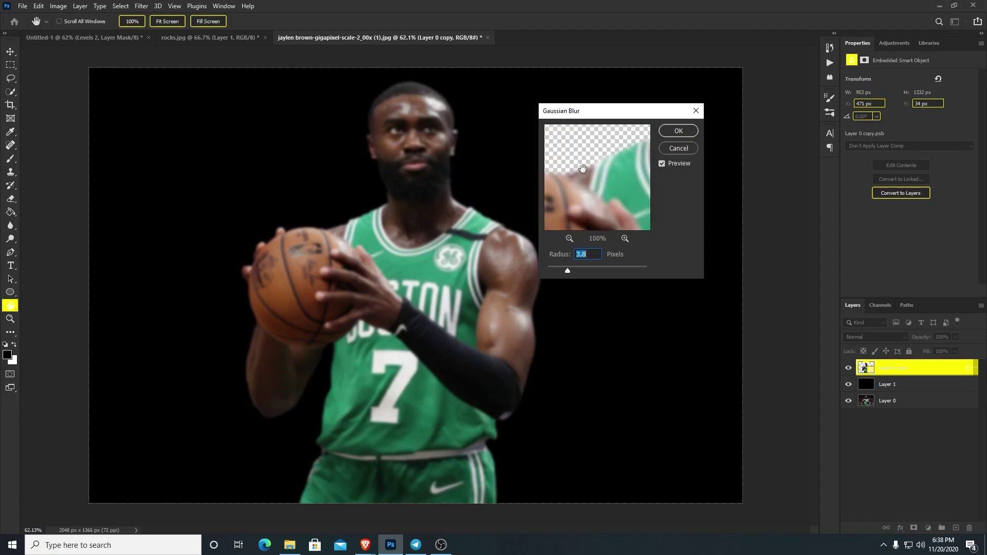
click(504, 198)
drag(568, 271, 578, 271)
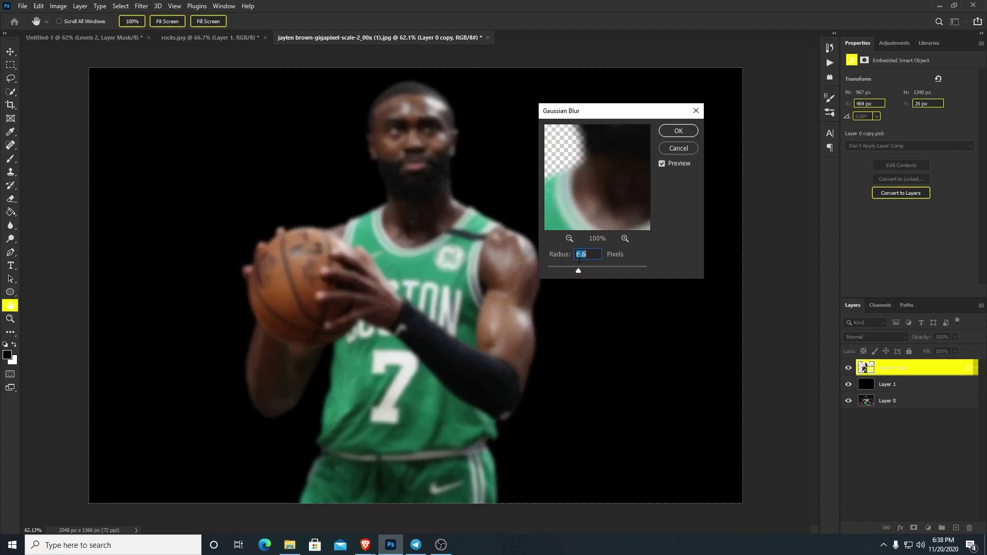
click(683, 147)
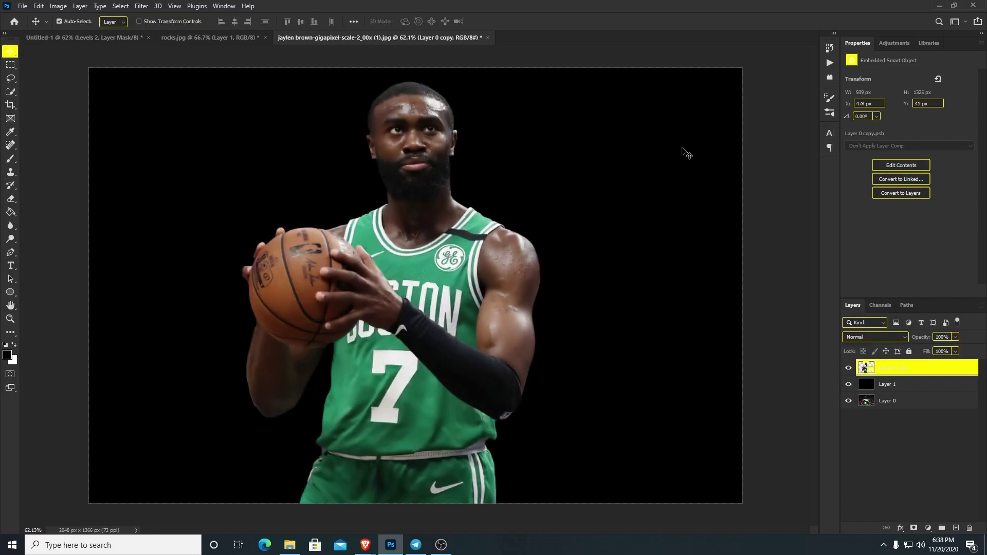
Try the Average blur on the player cutout and undo it.
click(141, 6)
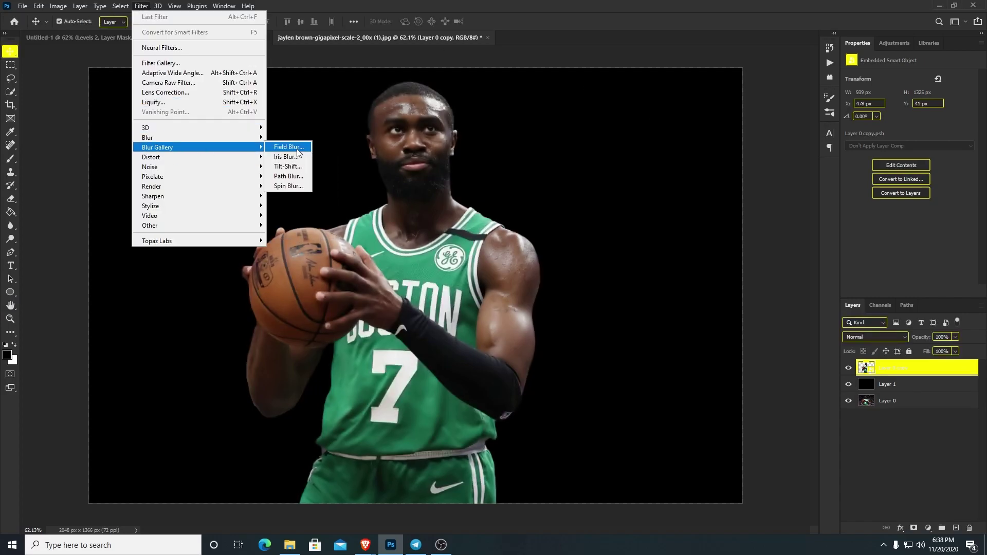
mouse_move(254, 137)
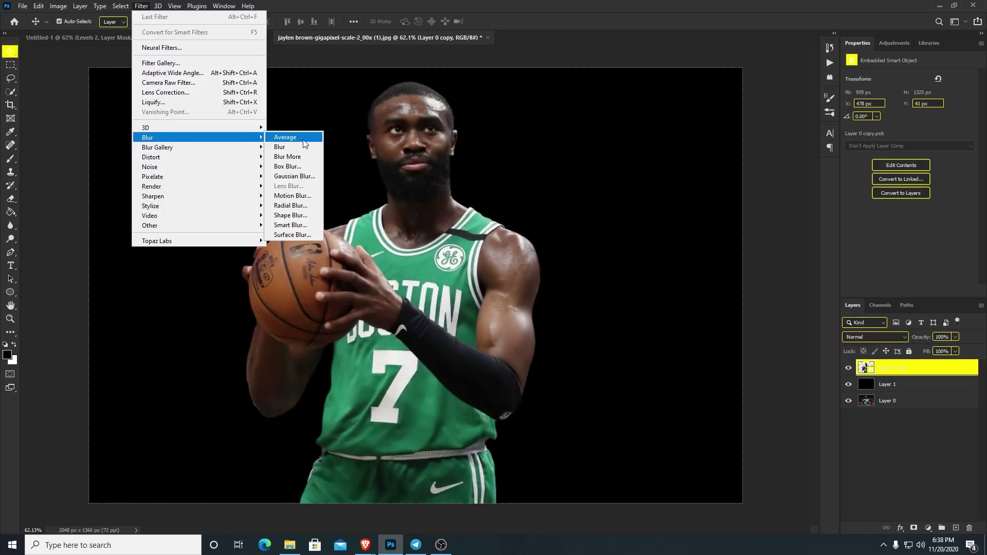
click(286, 137)
key(ctrl+z)
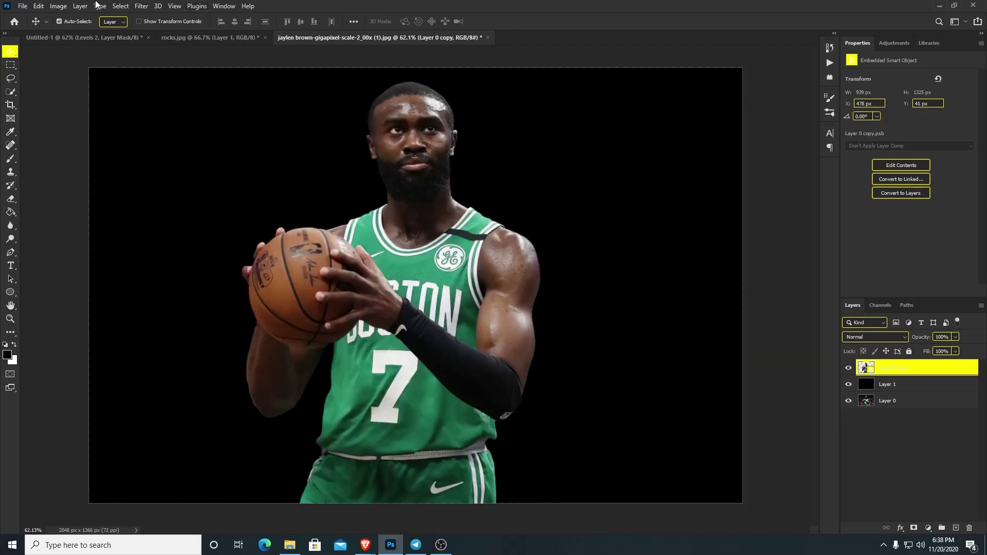
Try a Box Blur with a radius of 48 pixels on the player cutout.
click(140, 6)
mouse_move(241, 138)
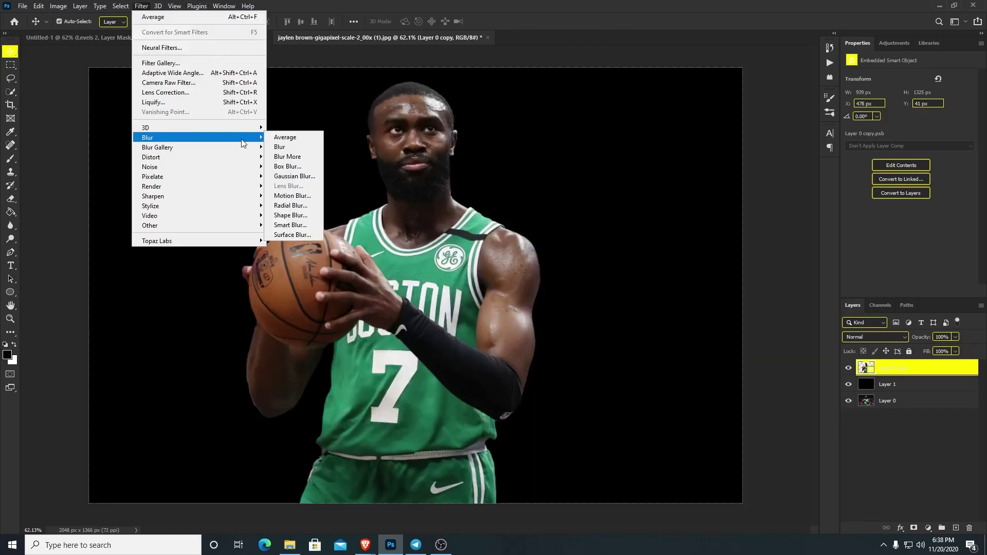
click(292, 167)
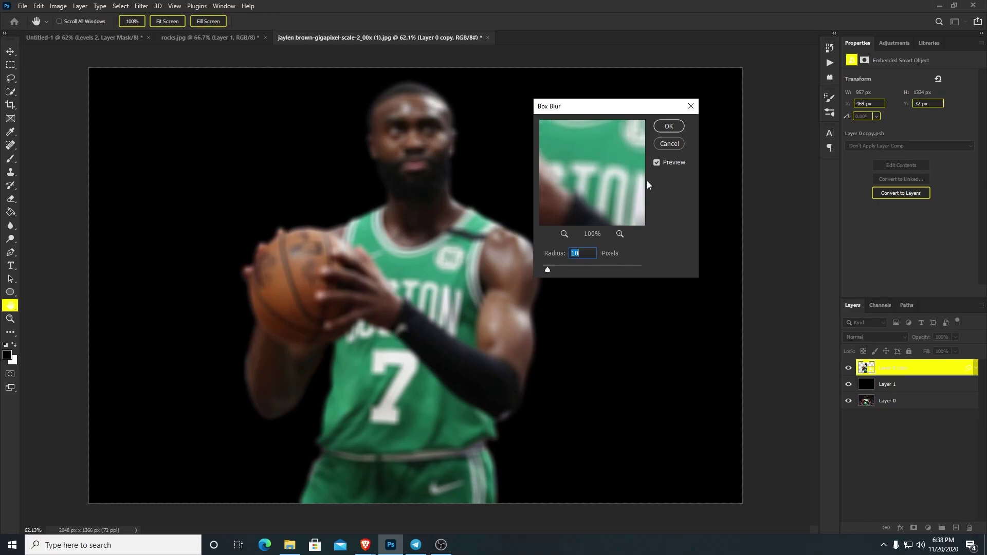
mouse_move(550, 267)
mouse_down()
mouse_move(600, 268)
mouse_move(569, 269)
mouse_up()
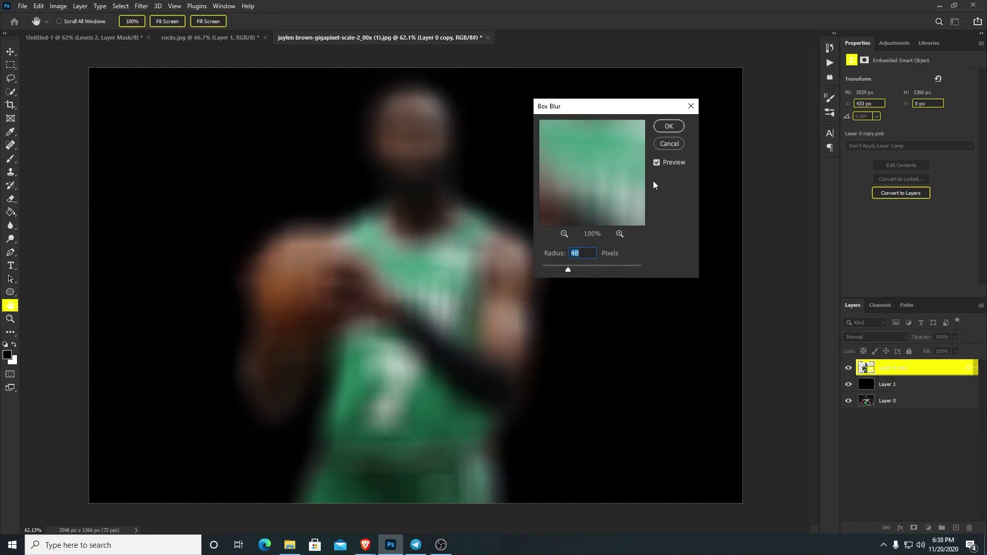
click(669, 144)
key(v)
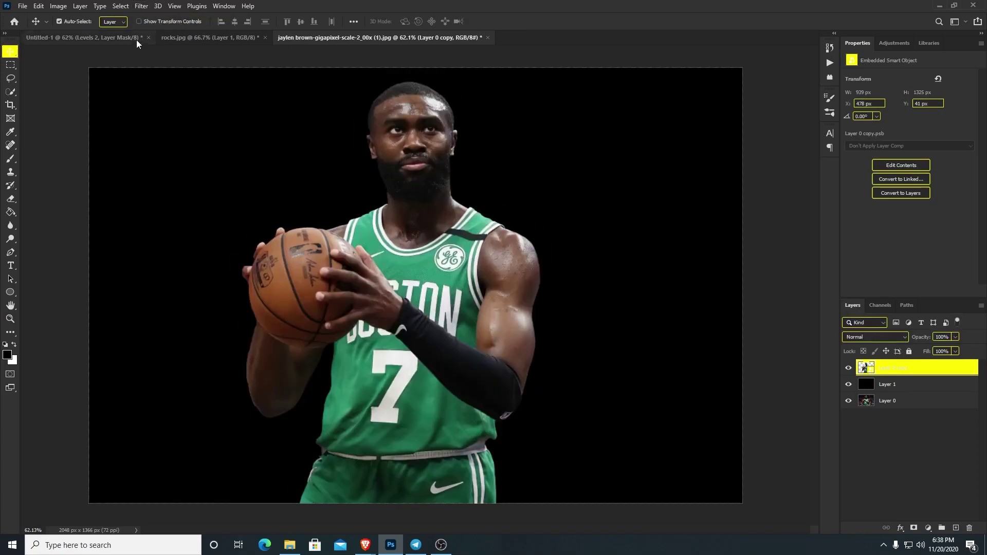
Start a Field Blur on the player cutout with a 7 px pin below the shorts and a 0 px pin on the face.
click(142, 6)
mouse_move(189, 148)
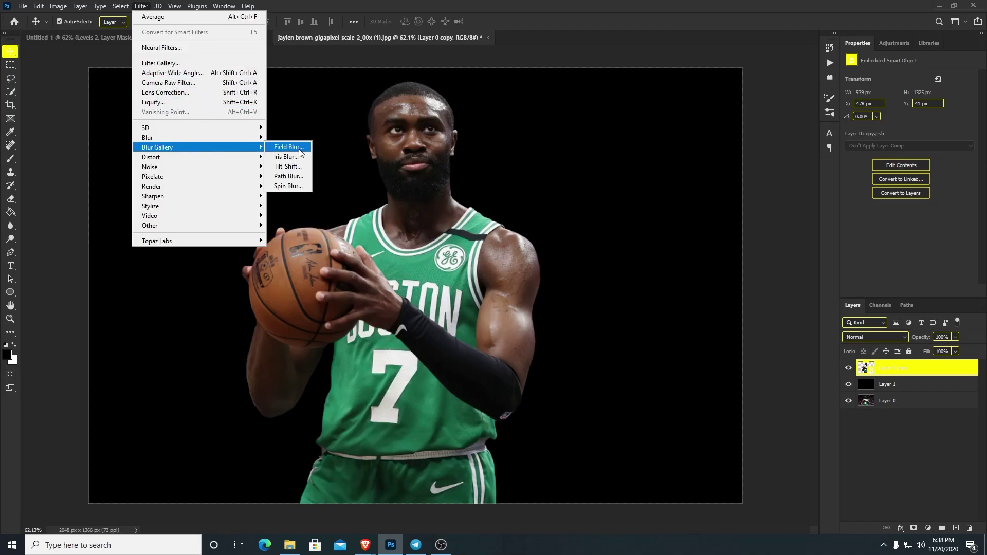
click(300, 148)
drag(439, 295, 387, 509)
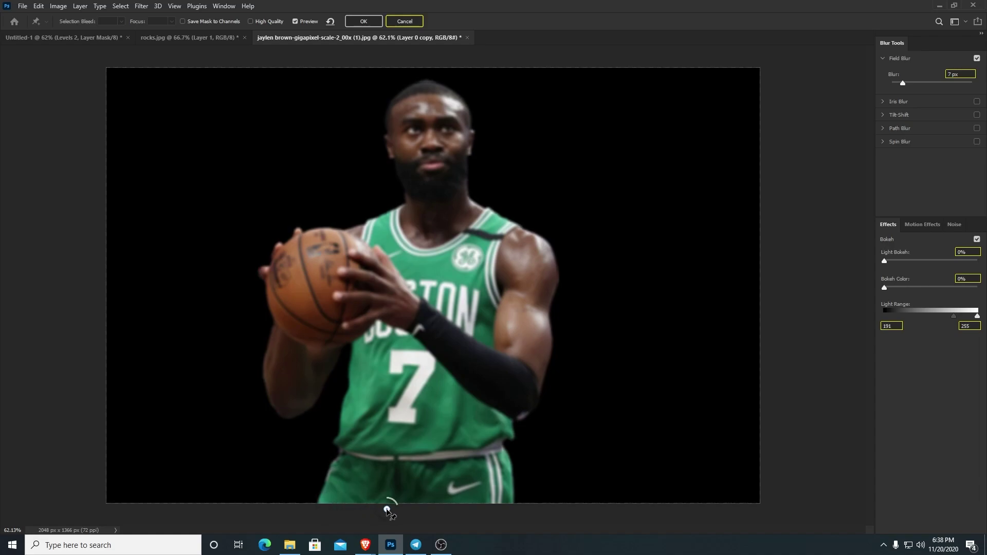
click(430, 148)
drag(449, 157, 433, 136)
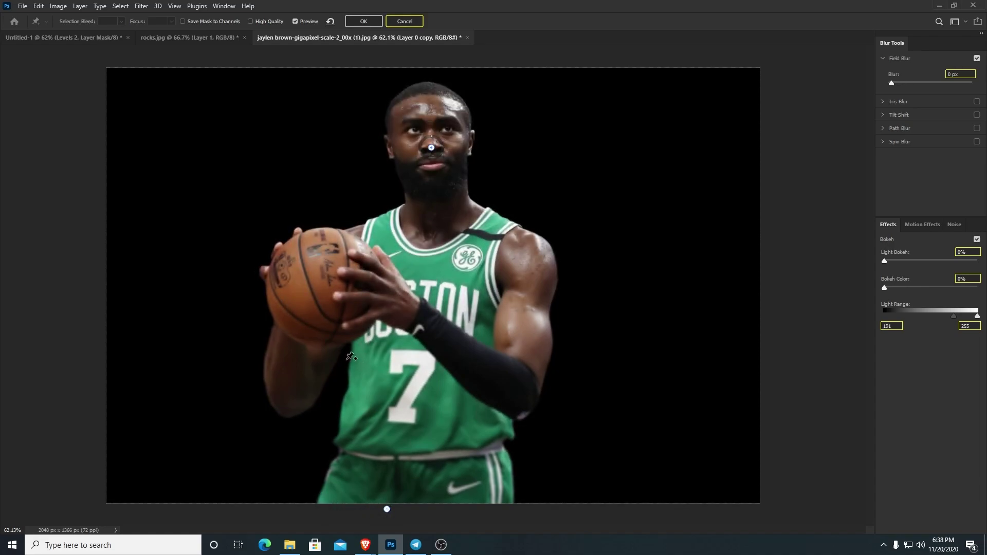
Add blur pins on the bare forearm below the ball, the jersey at 3 px, the black sleeve, and the neck at 2 px.
click(275, 343)
mouse_move(278, 340)
mouse_down()
mouse_move(286, 336)
mouse_move(276, 352)
mouse_up()
click(466, 299)
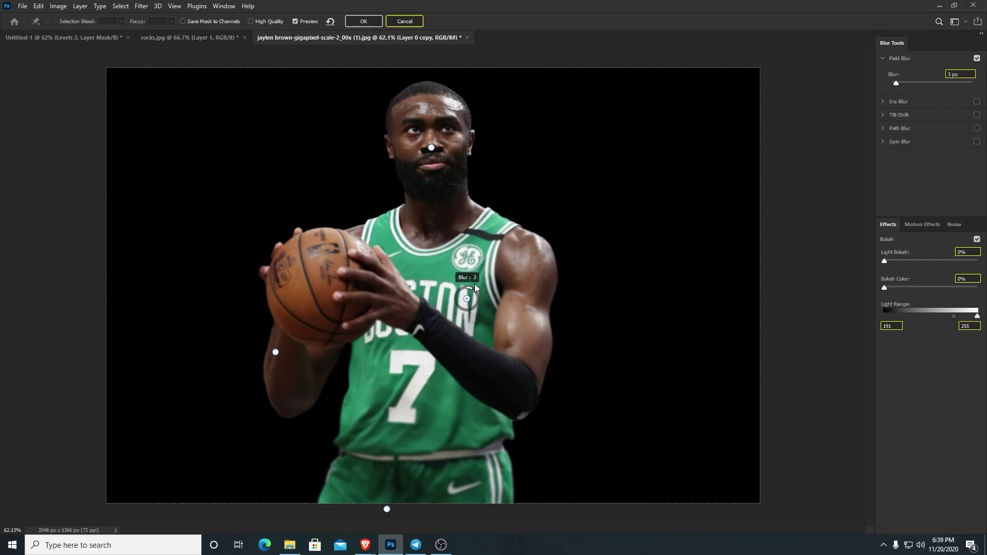
click(520, 364)
click(415, 218)
drag(419, 215, 417, 212)
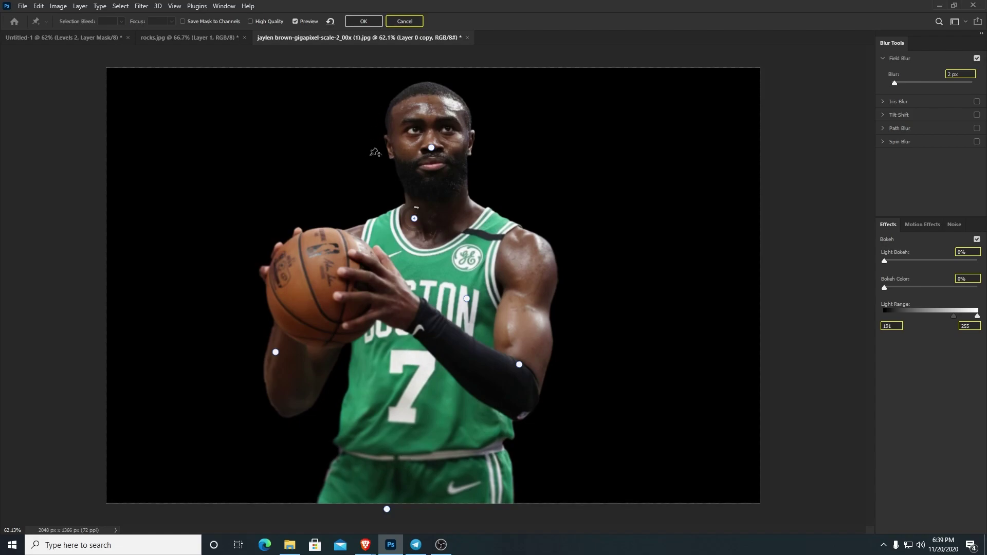
Fine-tune the blur of the neck, jersey, sleeve and forearm pins and apply the Field Blur with 0% bokeh.
mouse_move(893, 85)
mouse_down()
mouse_move(921, 85)
mouse_move(893, 85)
mouse_up()
click(895, 85)
click(467, 298)
click(520, 364)
drag(526, 356, 527, 357)
click(276, 353)
drag(284, 347, 288, 406)
mouse_move(886, 265)
mouse_down()
mouse_move(952, 261)
mouse_move(883, 273)
mouse_up()
drag(891, 288, 884, 289)
click(365, 22)
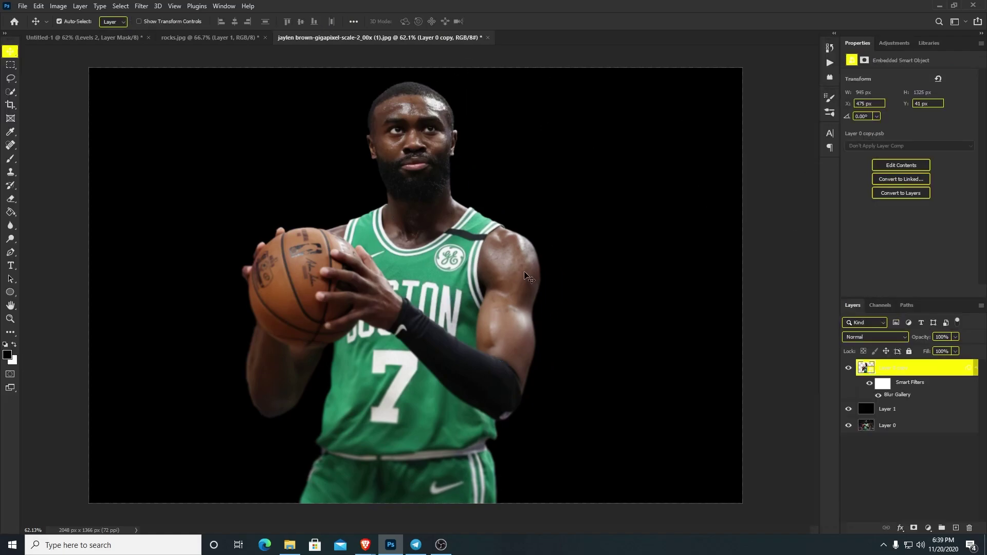
Undo and redo the Field Blur to compare the player before and after the effect.
key(ctrl+0)
key(ctrl)
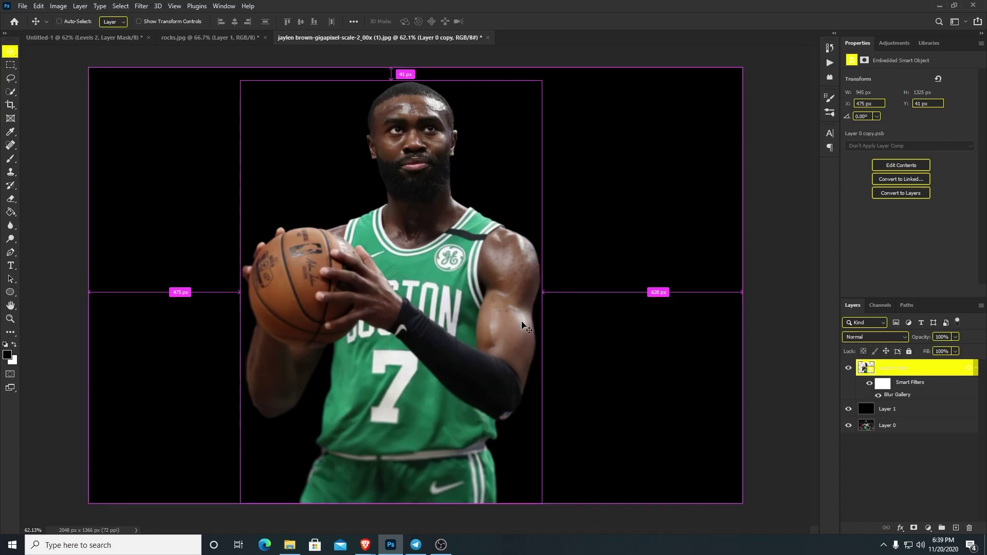
key(ctrl+z)
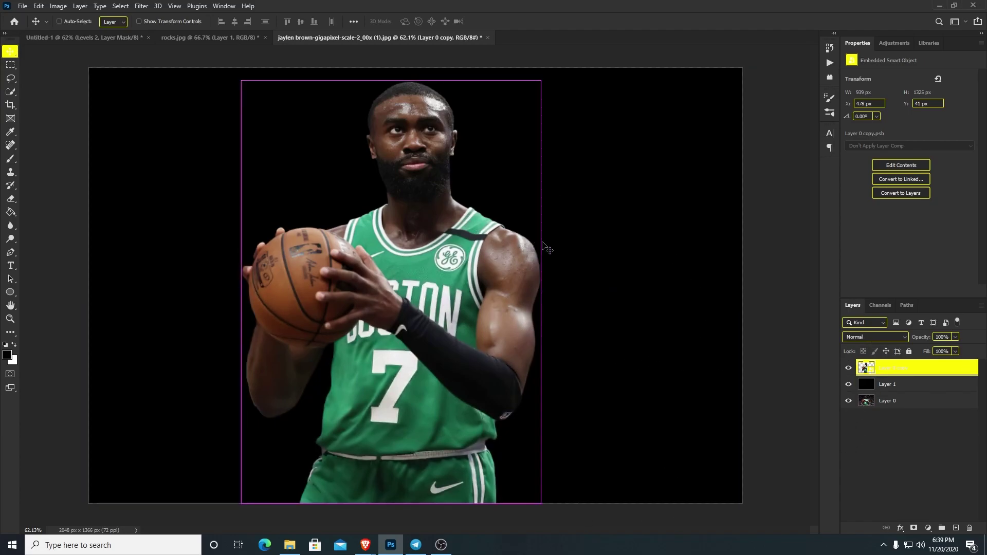
key(z)
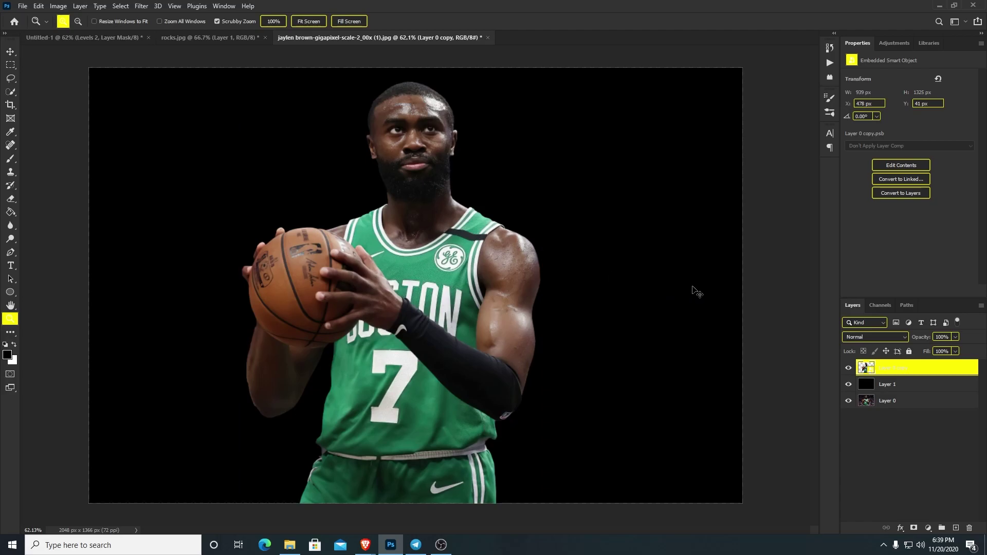
key(ctrl+shift+z)
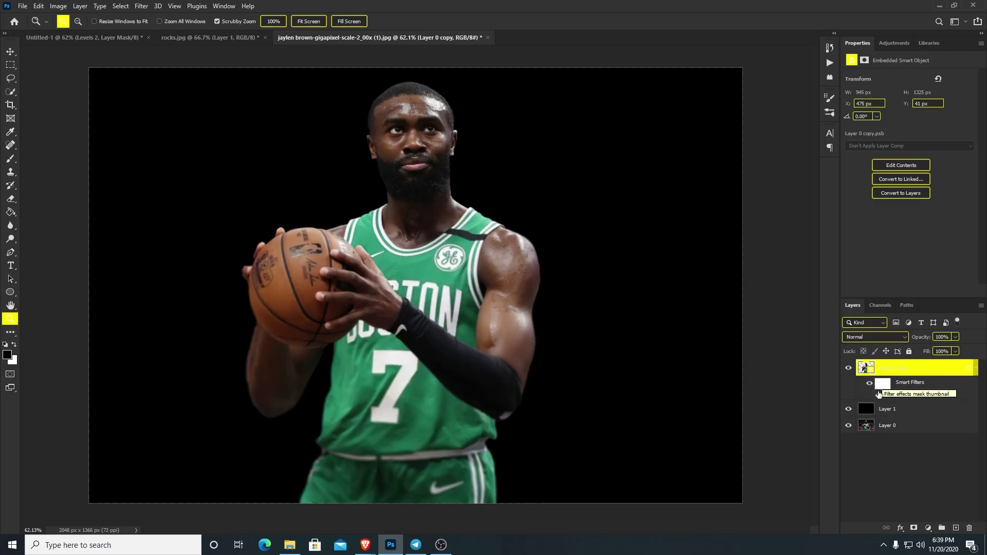
In the rocks.jpg document, delete Layer 1 and convert Layer 0 to a smart object.
key(ctrl+shift+Tab)
drag(384, 325, 420, 214)
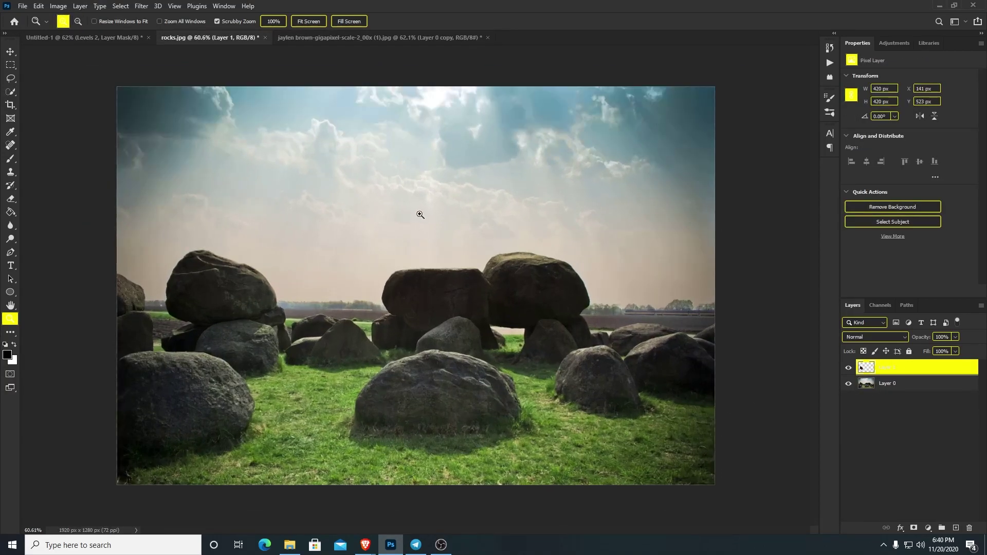
key(v)
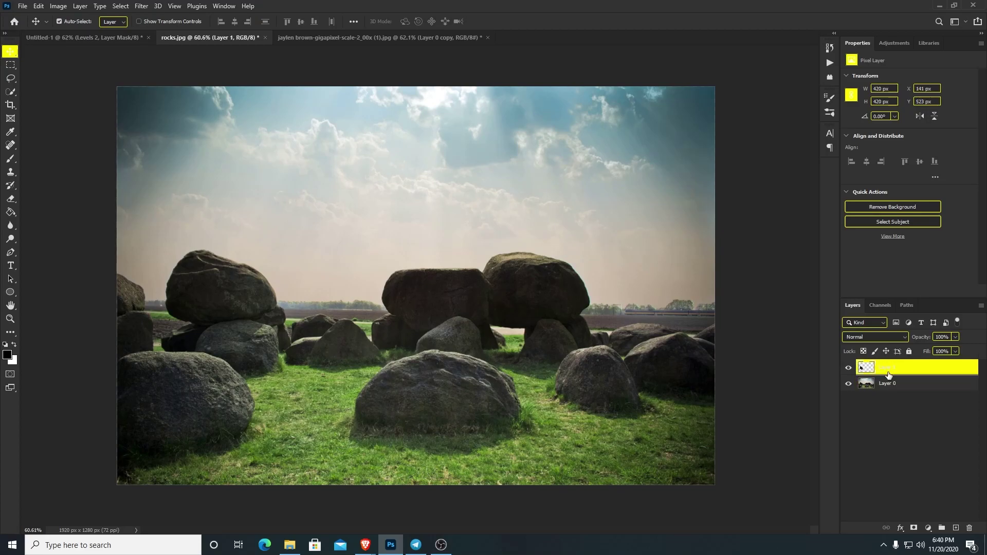
key(Delete)
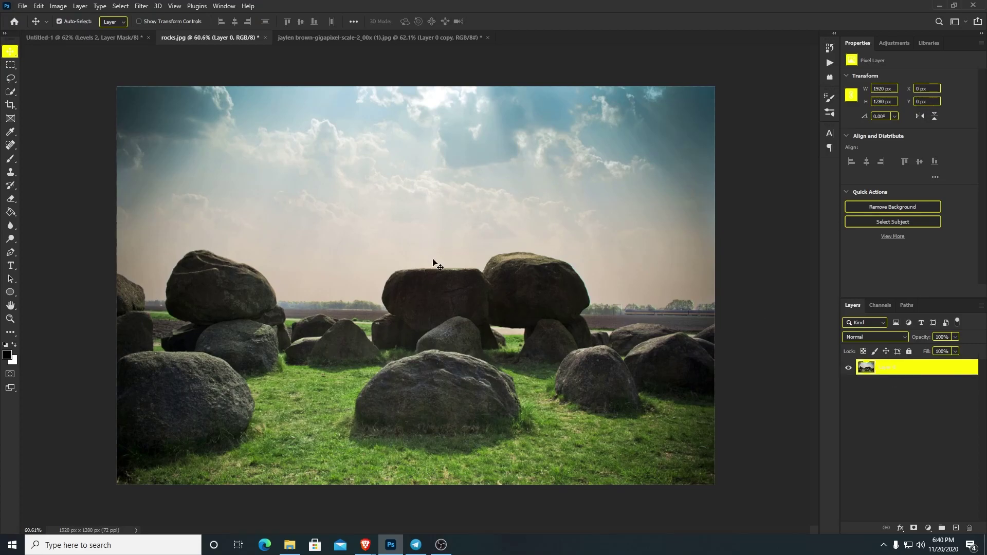
key(ctrl+alt+s)
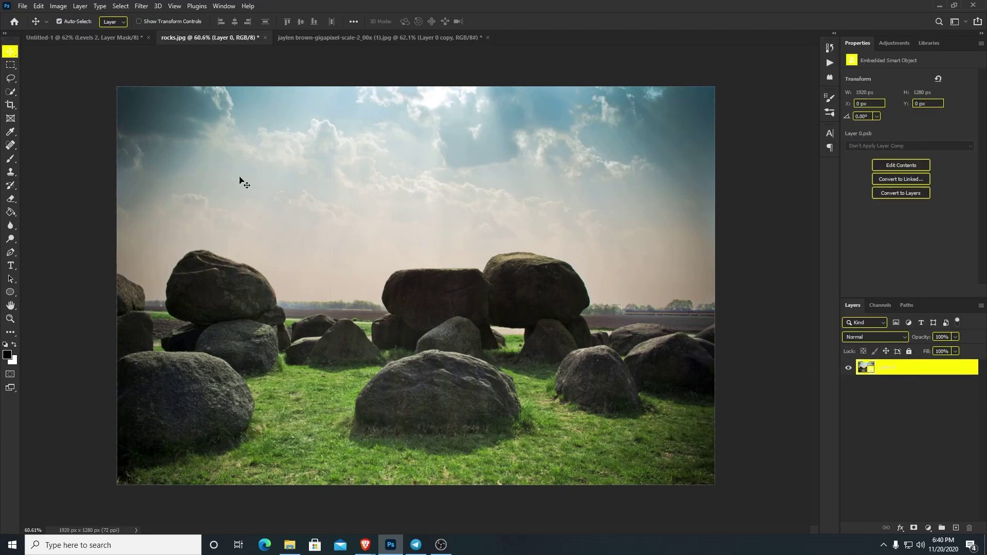
Try a Gaussian Blur with a radius of about 3.7 pixels on the rocks image.
click(149, 6)
mouse_move(155, 138)
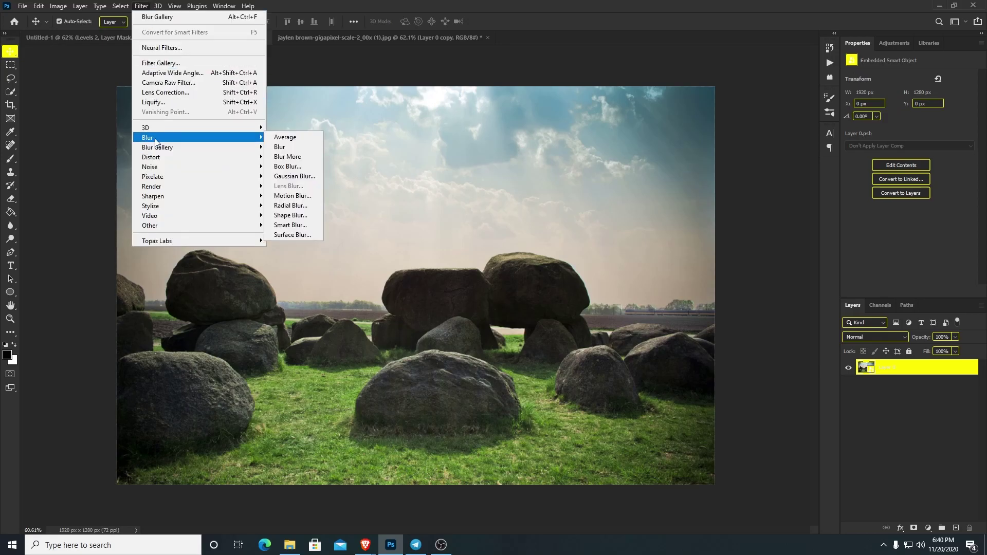
click(291, 176)
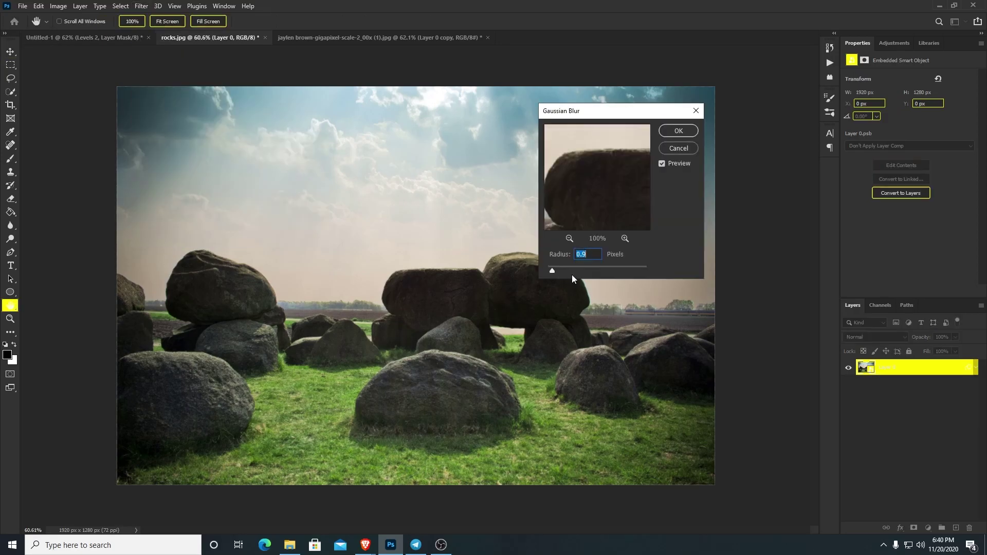
mouse_move(557, 271)
mouse_down()
mouse_move(590, 273)
mouse_move(567, 269)
mouse_up()
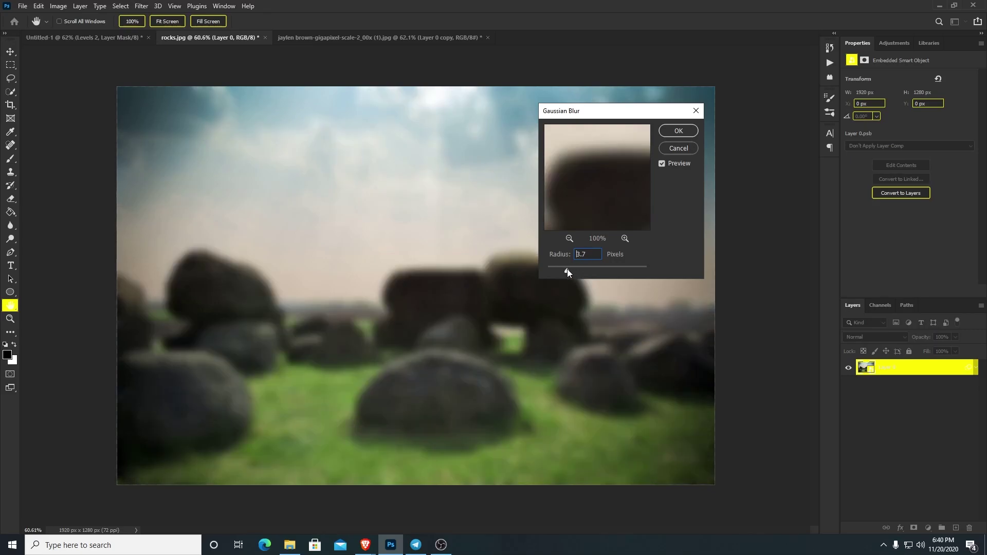
click(678, 148)
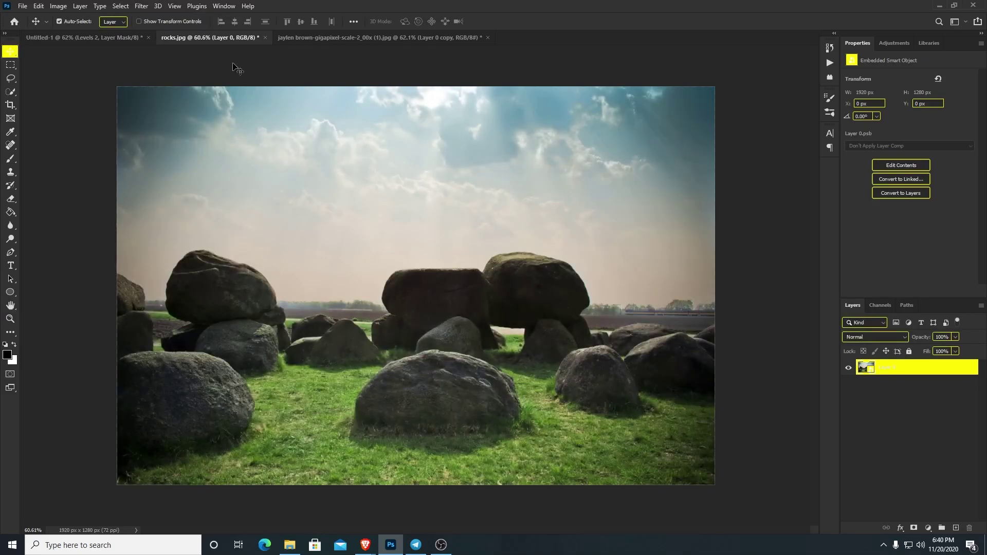
Add the text STOP across the upper sky of the rocks image.
key(t)
click(339, 171)
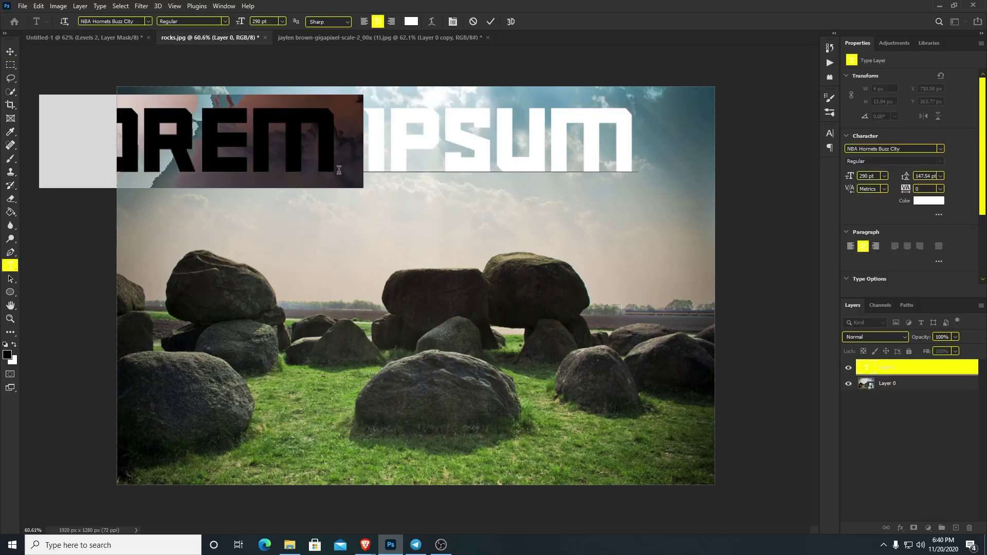
text(STOP)
click(426, 125)
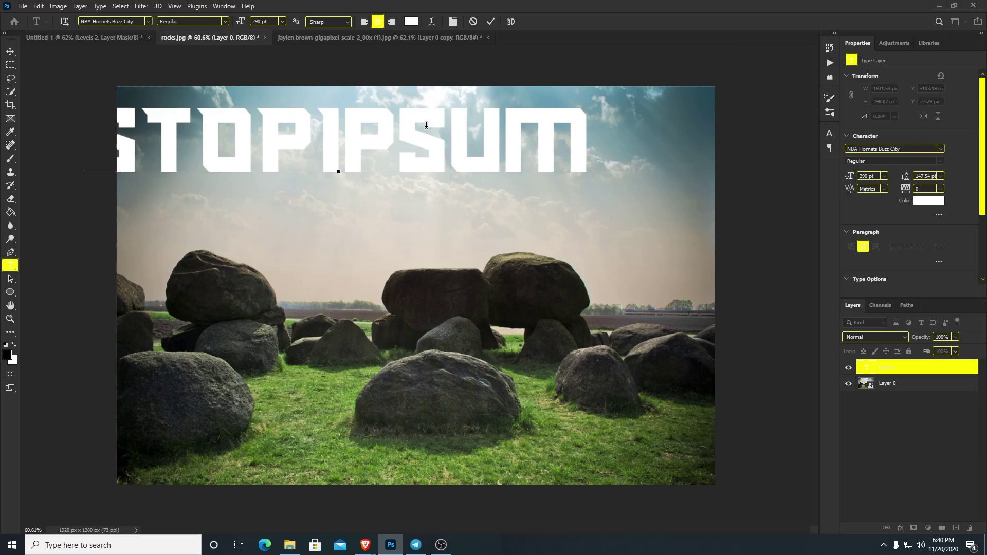
key(ctrl+a)
text(S)
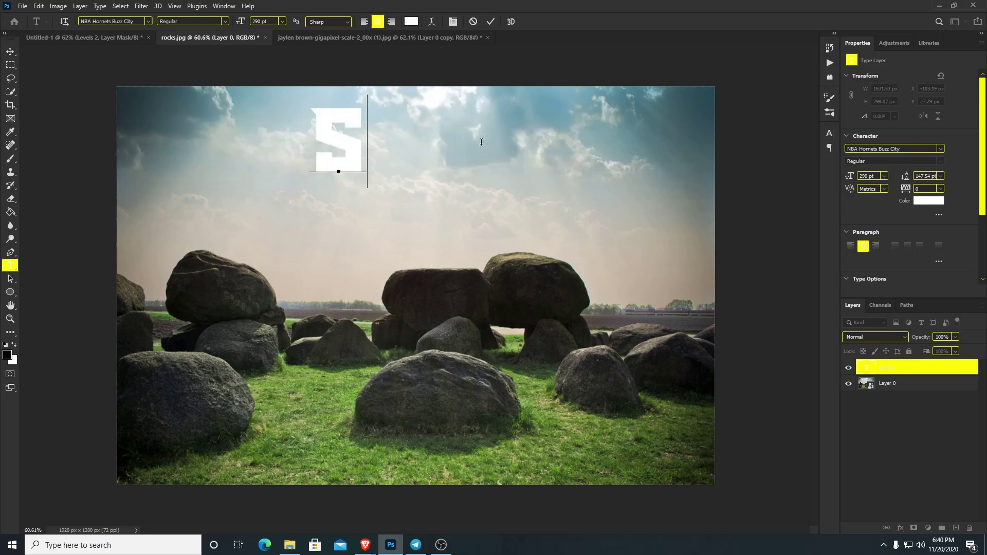
text(TOPS)
key(BackSpace)
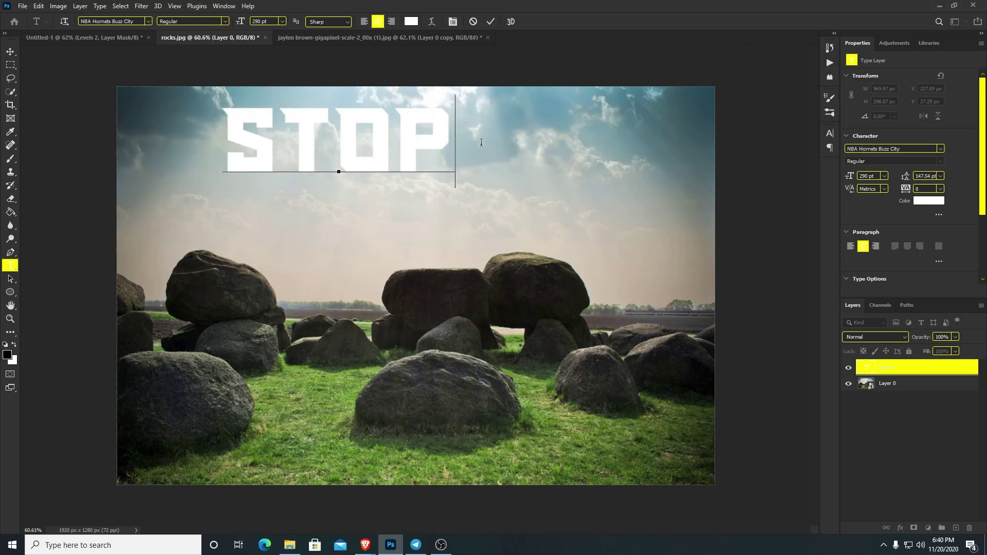
Change the color of the STOP text to black (000000).
double_click(867, 367)
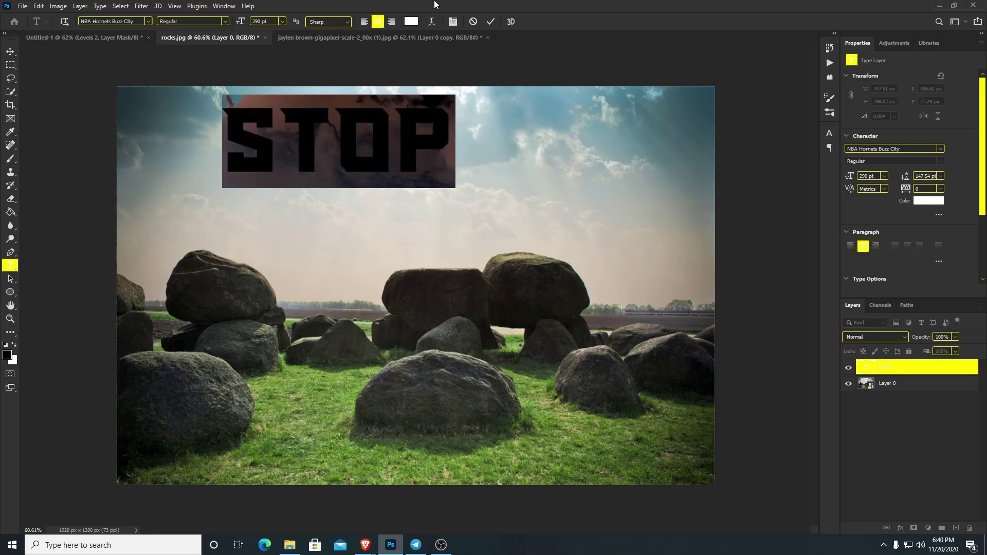
click(412, 21)
text(000000)
click(243, 116)
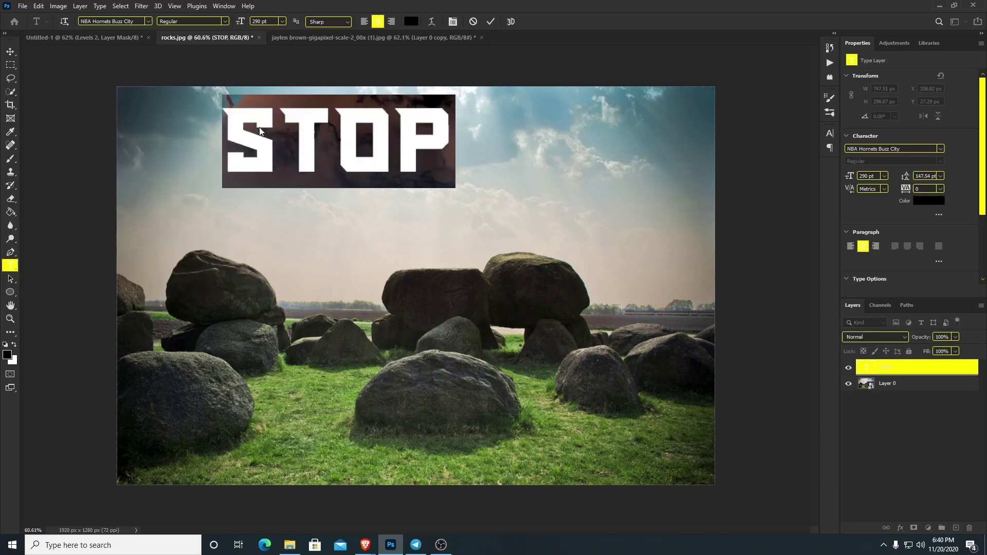
scroll(321, 161, up, 3)
click(10, 51)
scroll(348, 149, up, 4)
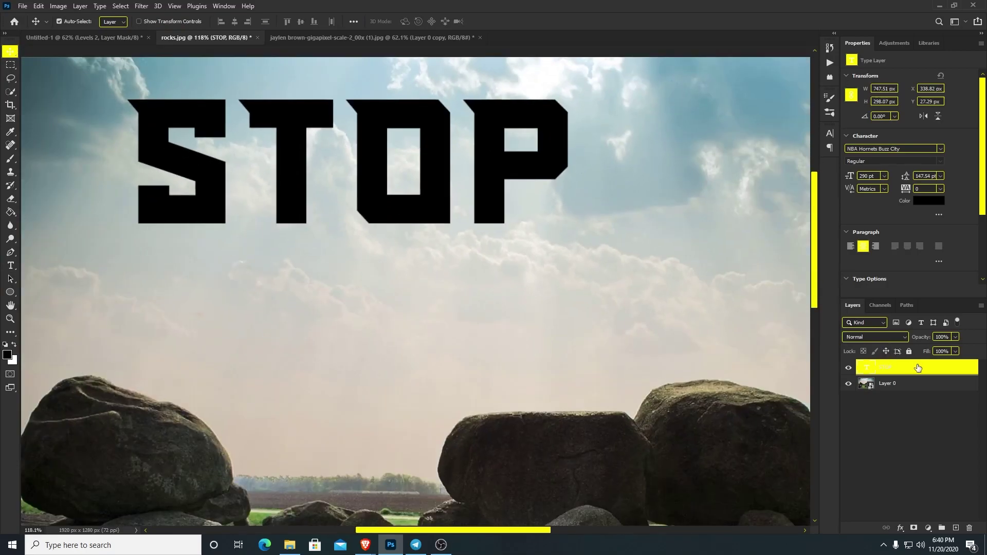
Delete the STOP text layer from the rocks document.
key(Delete)
scroll(301, 272, down, 5)
scroll(327, 240, up, 1)
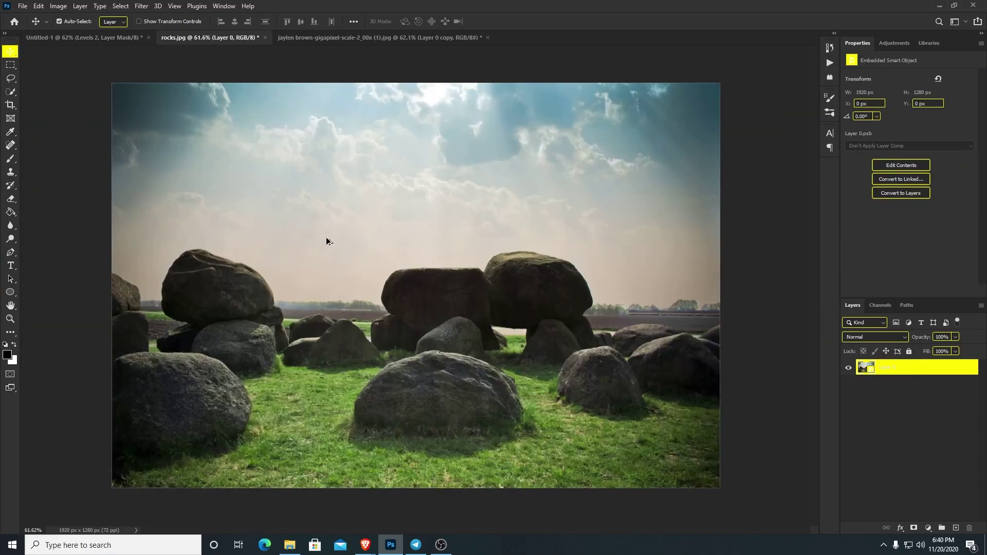
Start a Tilt-Shift blur on the rocks image, centre it on the small middle rock and extend its upper fade to the image's top edge.
click(141, 7)
mouse_move(160, 146)
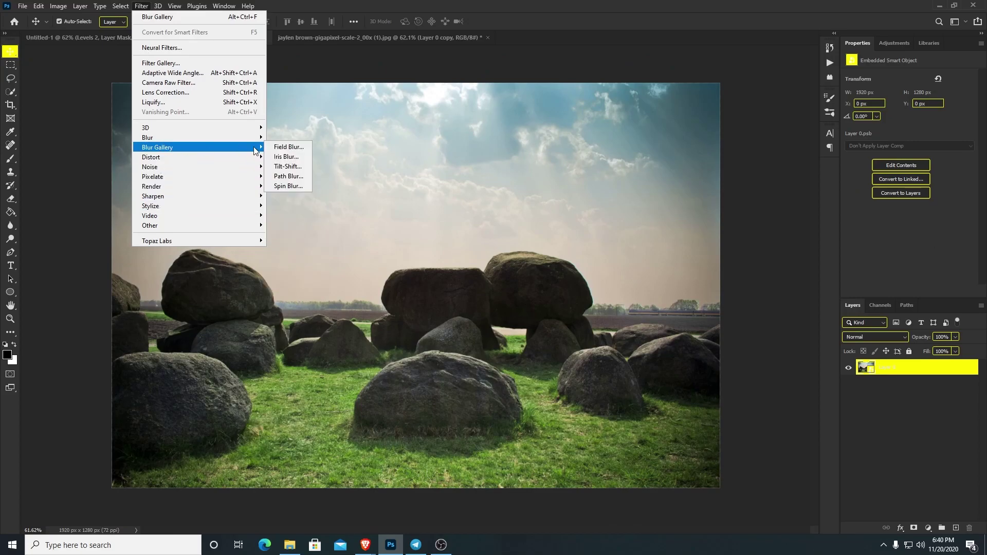
click(291, 167)
drag(462, 326, 474, 376)
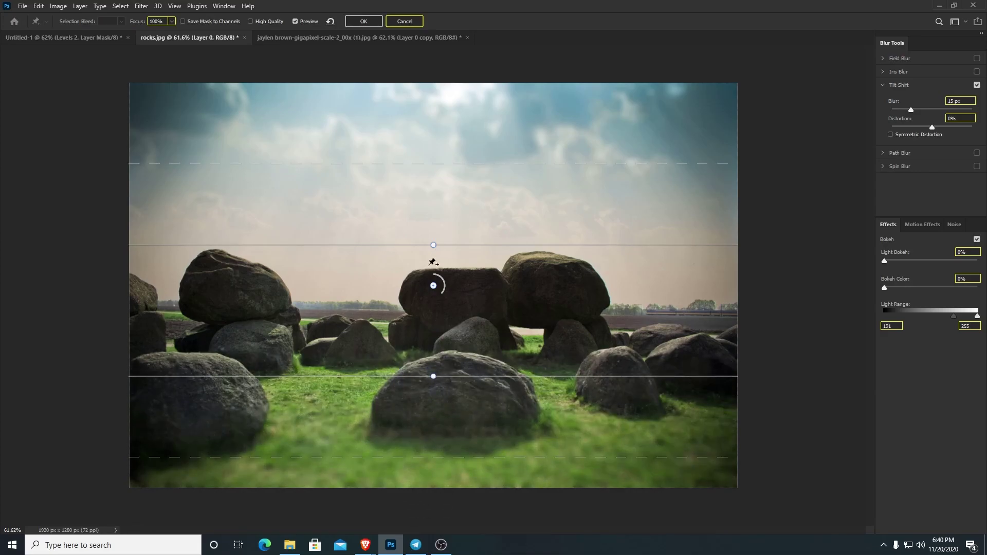
drag(435, 287, 460, 344)
mouse_move(499, 440)
mouse_down()
mouse_move(498, 460)
mouse_move(496, 439)
mouse_move(495, 447)
mouse_up()
drag(477, 222, 476, 83)
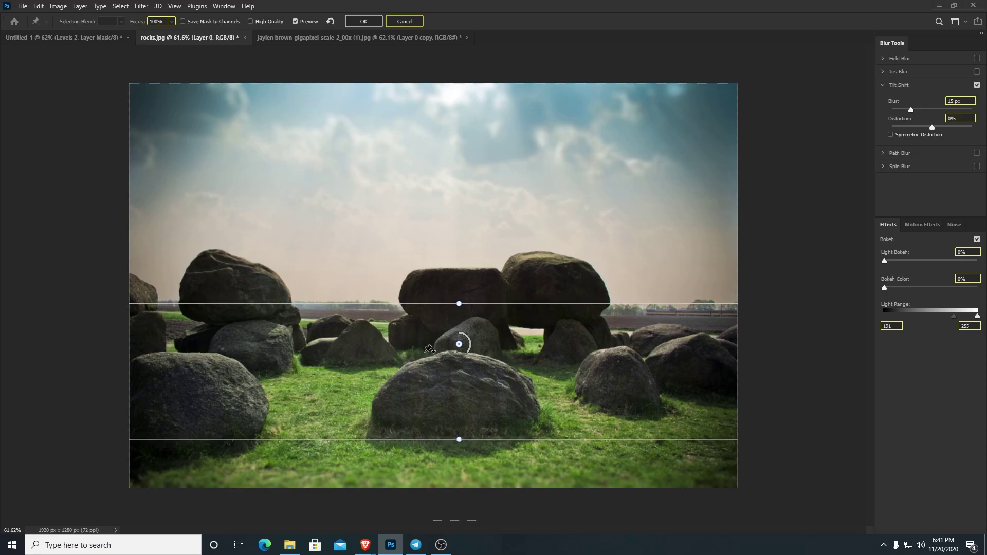
Set the Tilt-Shift blur to 9 px and its distortion to 85%.
mouse_move(471, 356)
mouse_down()
mouse_move(462, 361)
mouse_move(469, 342)
mouse_up()
drag(934, 127, 921, 127)
mouse_move(911, 110)
mouse_down()
mouse_move(922, 110)
mouse_move(895, 127)
mouse_move(909, 112)
mouse_up()
key(Tab)
click(907, 110)
key(Down)
Try the focus band over the sky, return it to the middle rocks, adjust its upper boundary and apply the Tilt-Shift.
drag(459, 345, 466, 245)
drag(475, 143, 479, 340)
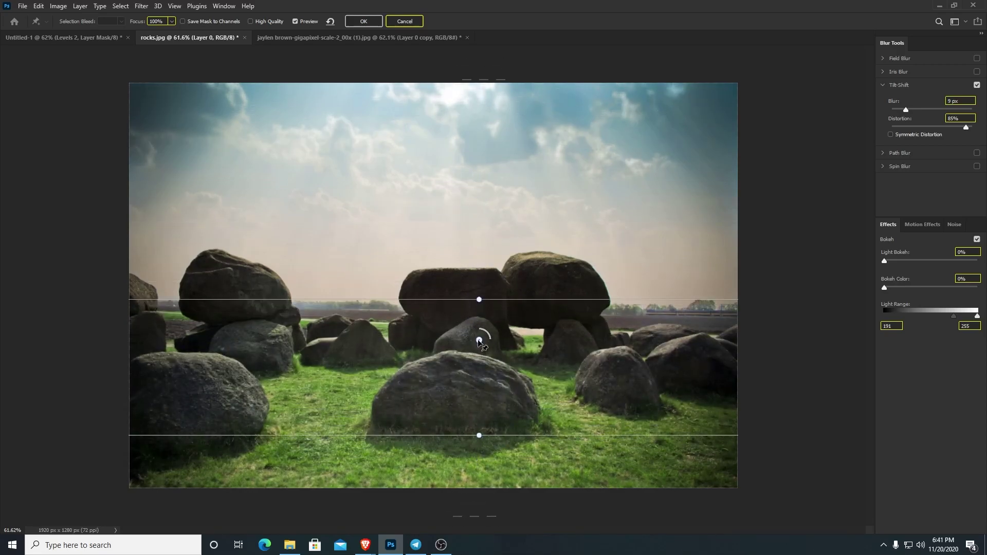
mouse_move(508, 300)
mouse_down()
mouse_move(508, 336)
mouse_move(516, 135)
mouse_move(506, 336)
mouse_move(501, 142)
mouse_move(503, 345)
mouse_move(502, 314)
mouse_up()
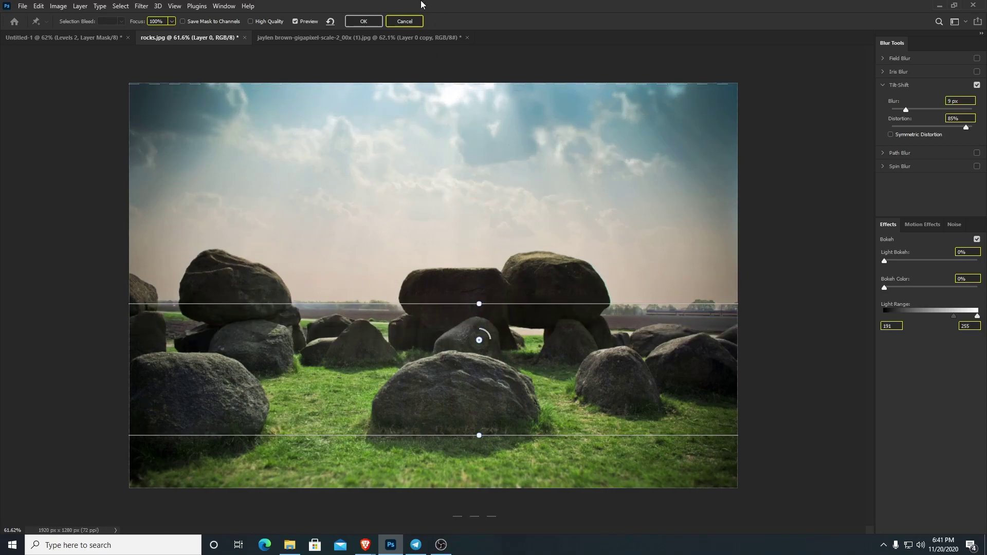
click(373, 20)
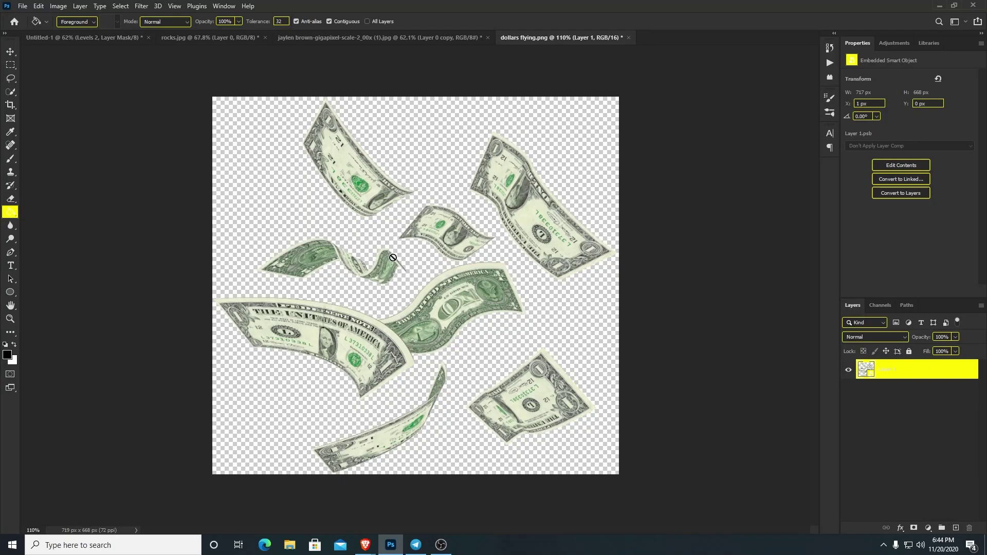
key(v)
click(137, 6)
mouse_move(177, 147)
click(286, 177)
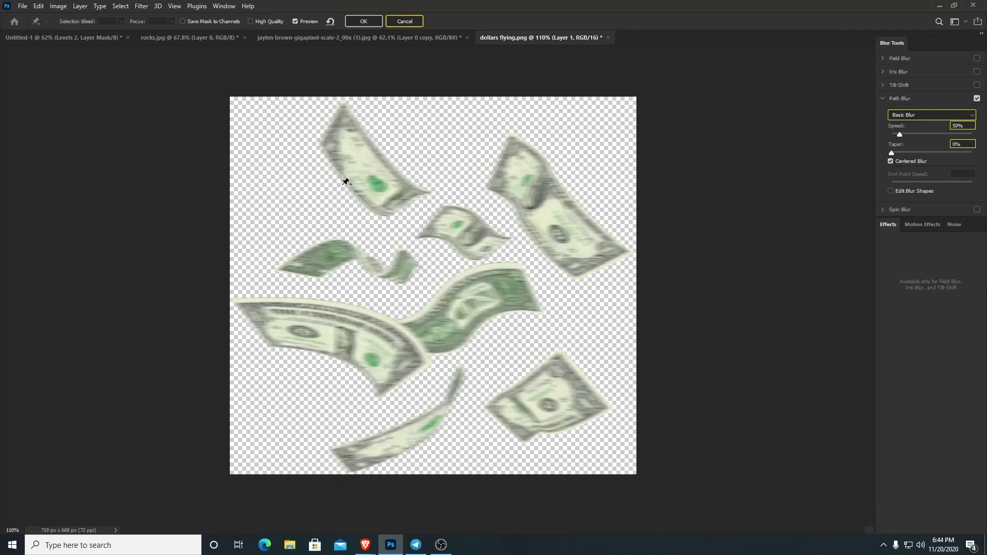
click(411, 24)
Start a Path Blur on the flying dollars layer and delete its default path.
click(141, 6)
mouse_move(167, 149)
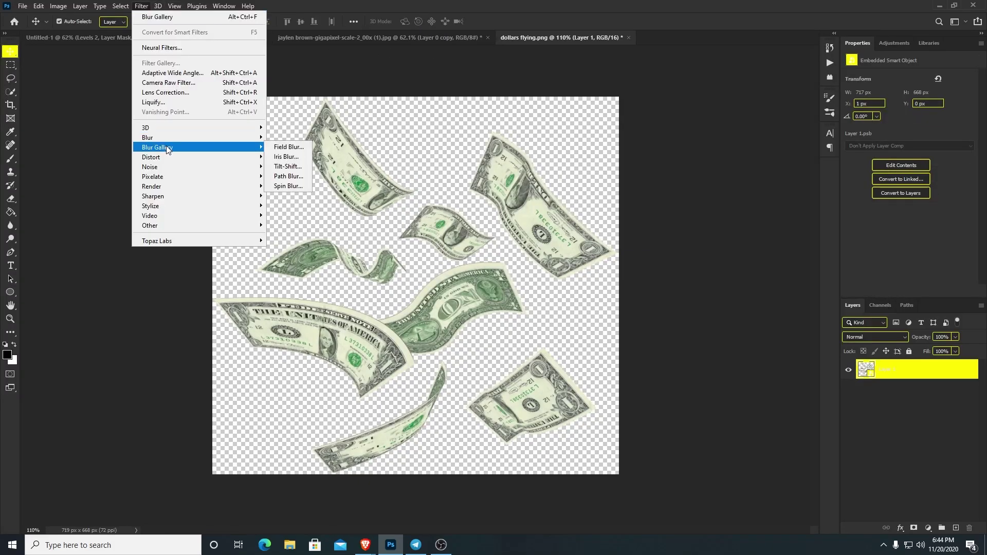
click(289, 176)
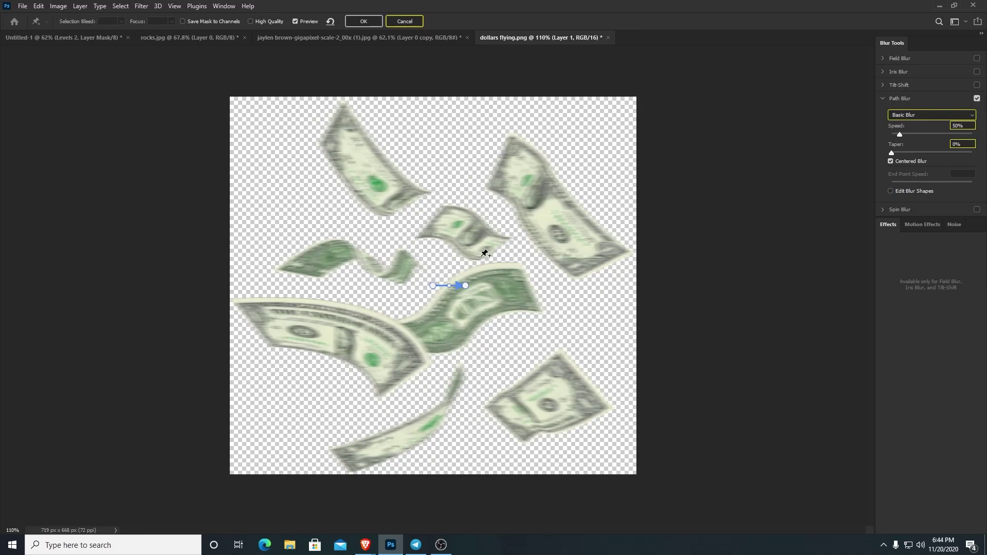
key(Delete)
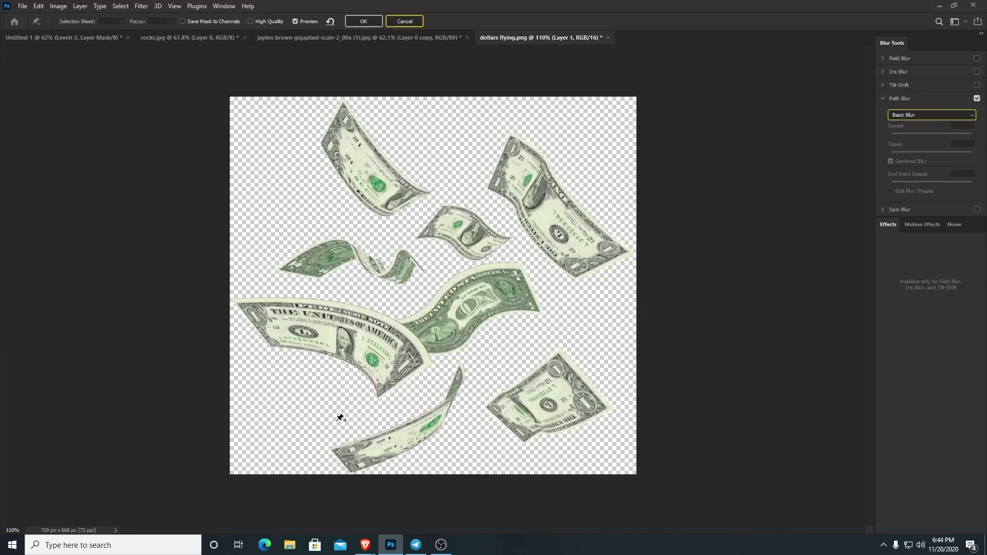
Draw an S-shaped blur path from the lowest bill up around the upper-right bill, with speed 54% and taper 15%.
click(551, 379)
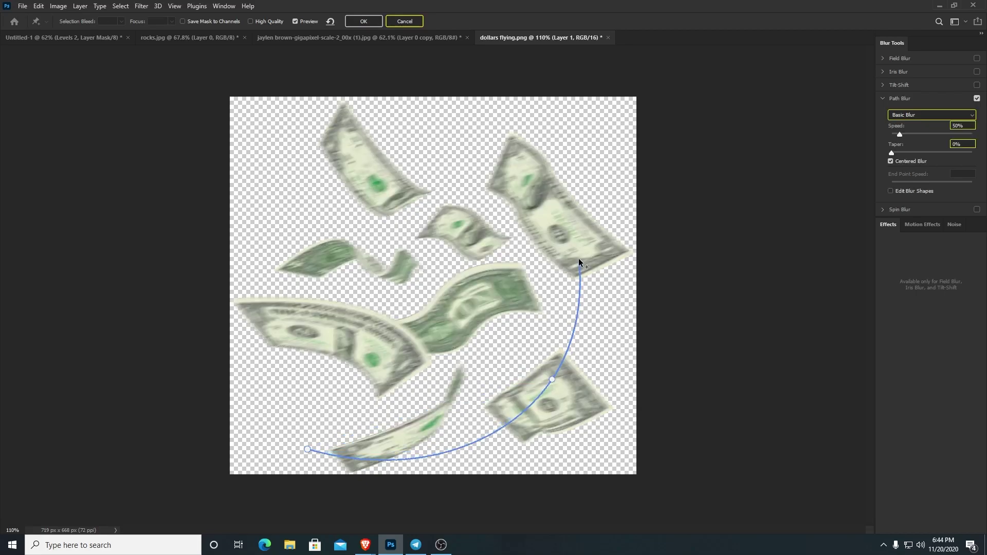
click(578, 258)
click(425, 227)
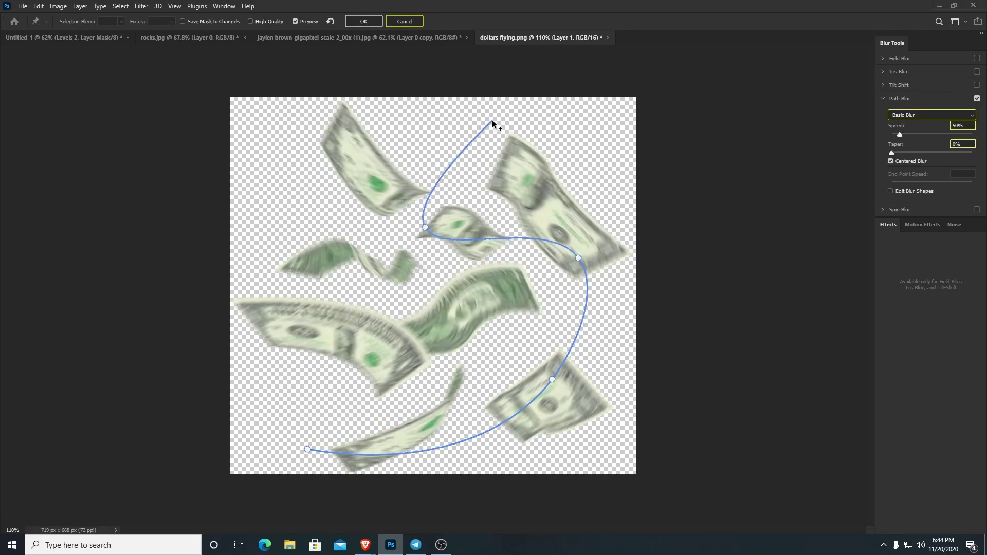
click(589, 112)
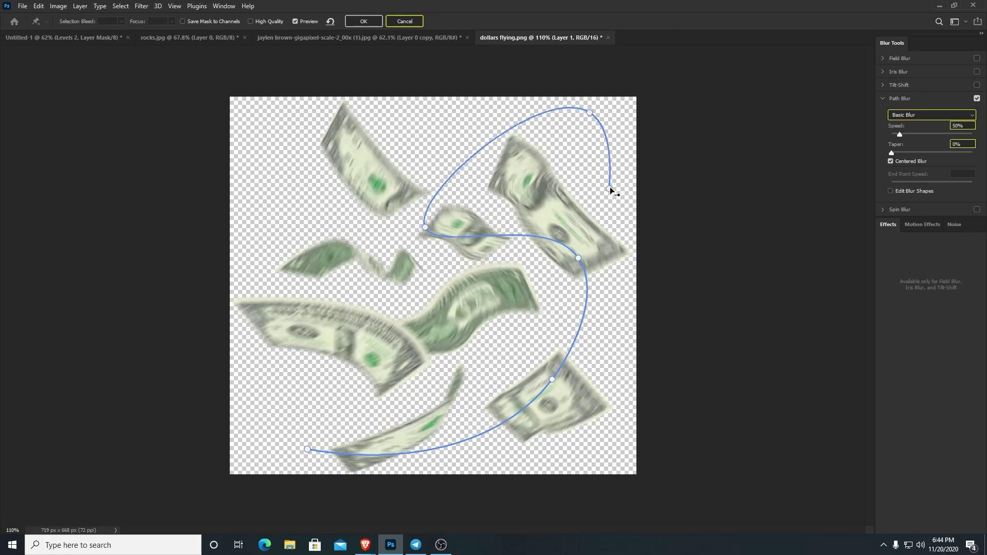
double_click(609, 188)
mouse_move(900, 135)
mouse_down()
mouse_move(952, 138)
mouse_move(860, 138)
mouse_move(916, 132)
mouse_move(905, 153)
mouse_move(943, 151)
mouse_move(894, 151)
mouse_move(910, 152)
mouse_move(900, 134)
mouse_up()
click(917, 150)
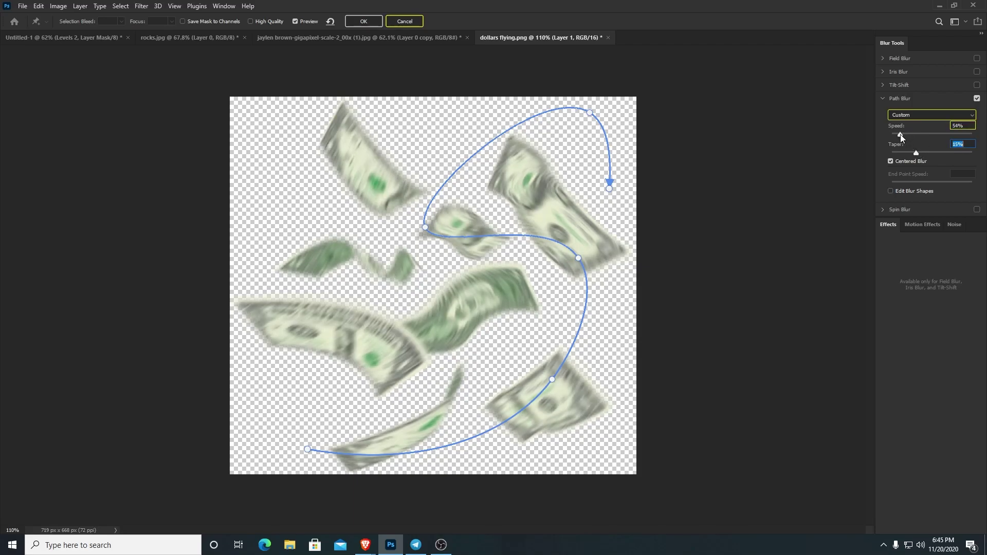
Draw a second looping blur path through the remaining bills and apply the Path Blur with a speed of 61%.
click(539, 448)
click(508, 340)
click(420, 282)
click(296, 239)
click(326, 162)
click(418, 105)
click(451, 133)
click(394, 177)
click(303, 131)
click(234, 138)
click(276, 275)
click(394, 331)
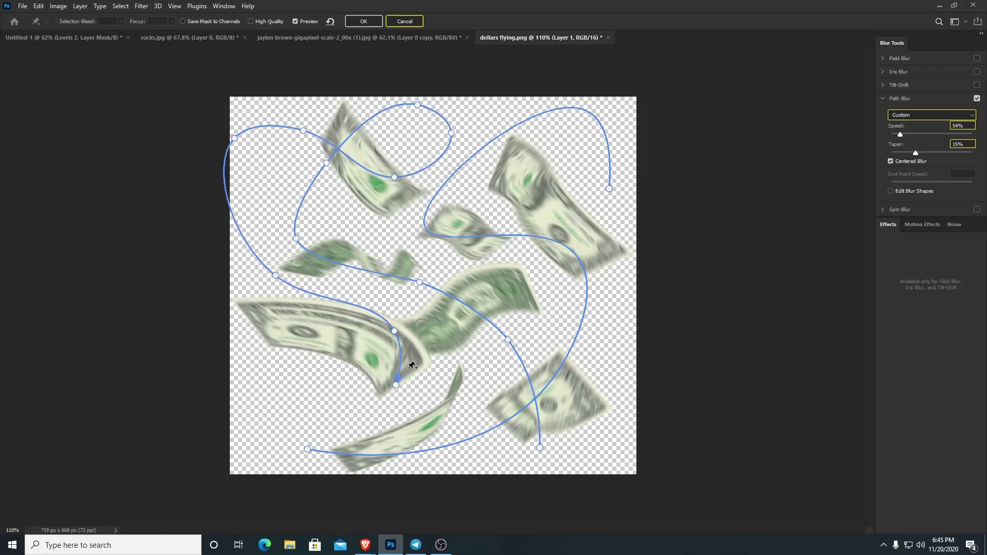
drag(966, 131, 902, 137)
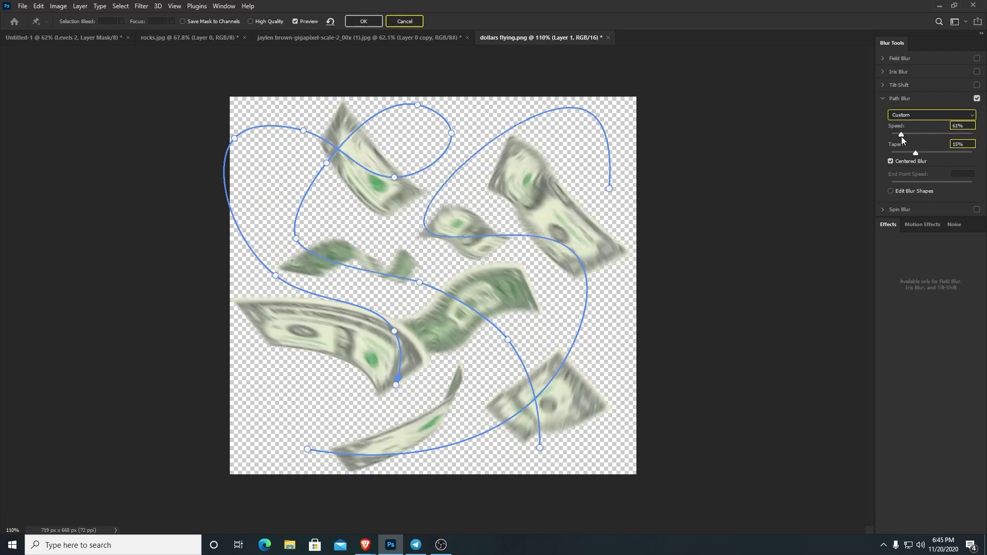
click(363, 22)
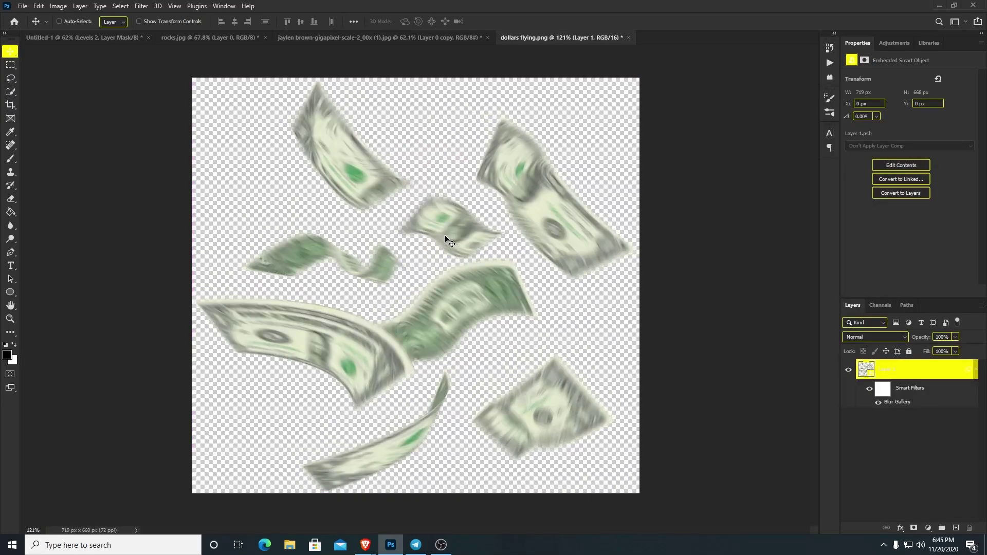
Undo and redo the Path Blur to compare the dollar bills with and without it.
key(ctrl+z)
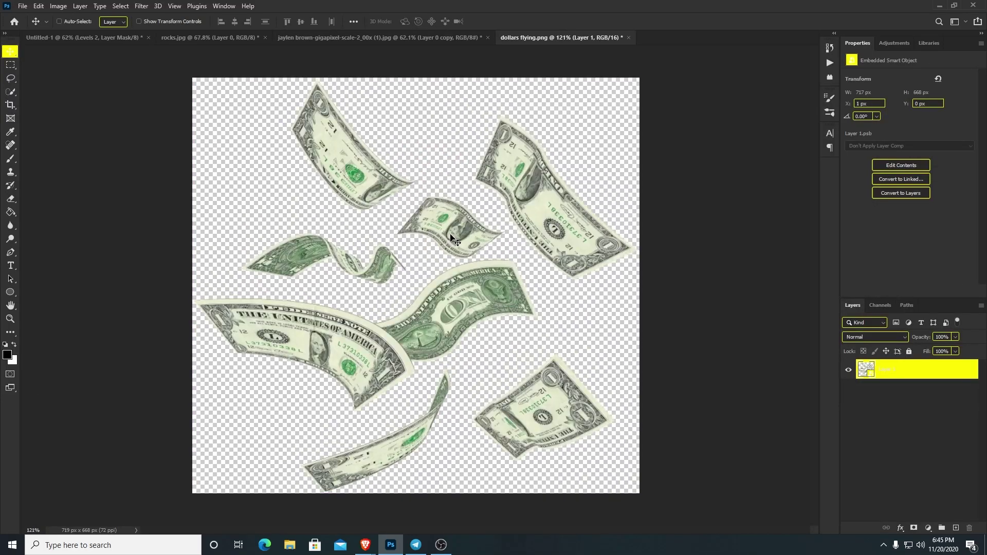
key(ctrl+shift+z)
key(ctrl+z)
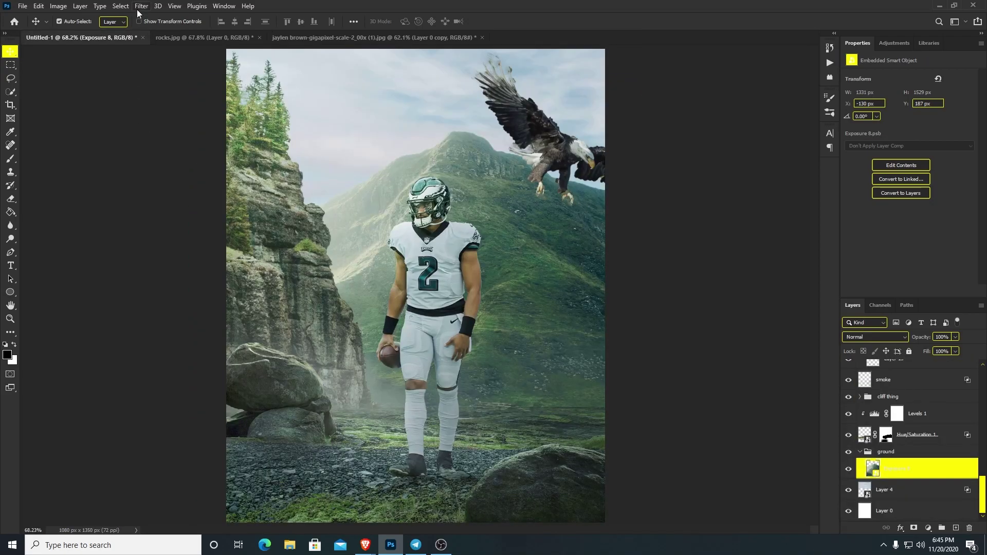
In the Untitled-1 composite, start a Tilt-Shift on the ground layer and set the focus band from the player's chest to his feet.
click(140, 7)
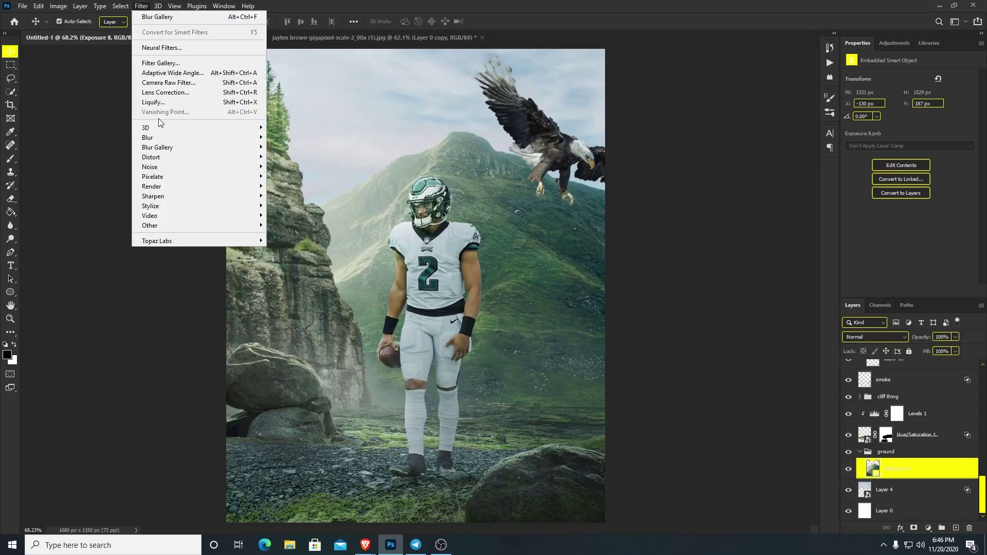
mouse_move(167, 148)
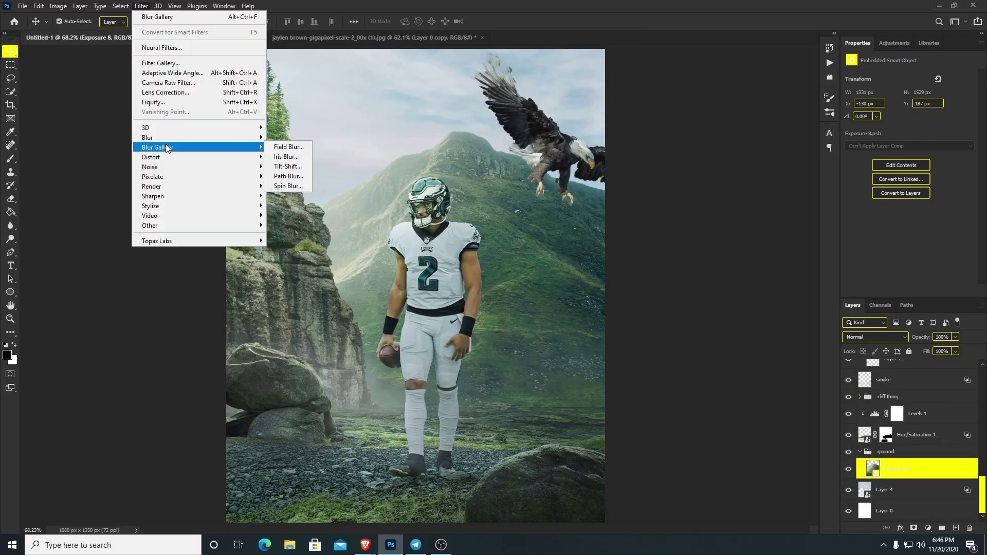
click(287, 166)
drag(497, 334, 500, 459)
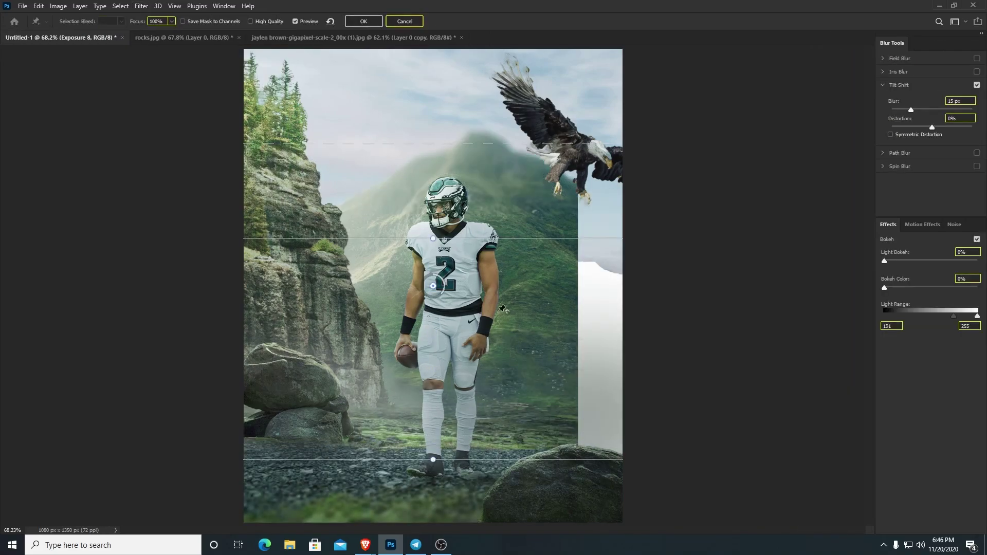
drag(514, 238, 514, 285)
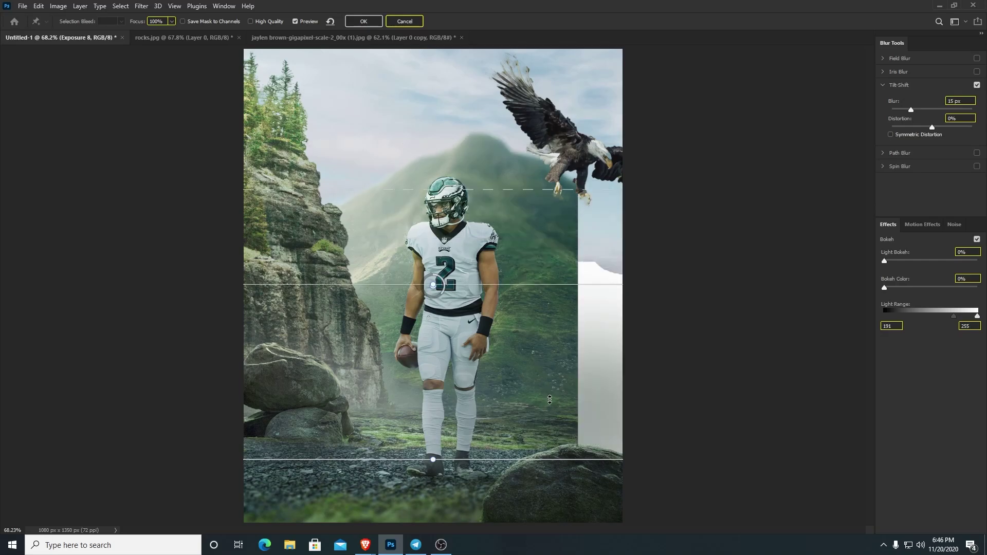
drag(477, 286, 478, 240)
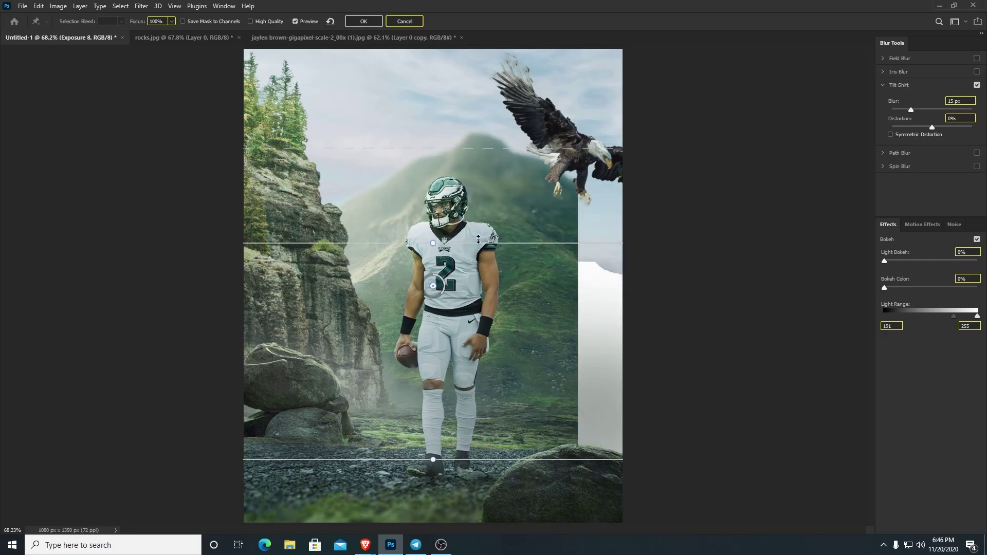
Move the Tilt-Shift centre down to the player's lower legs and stretch the upper fade to the image's top edge.
drag(433, 285, 448, 334)
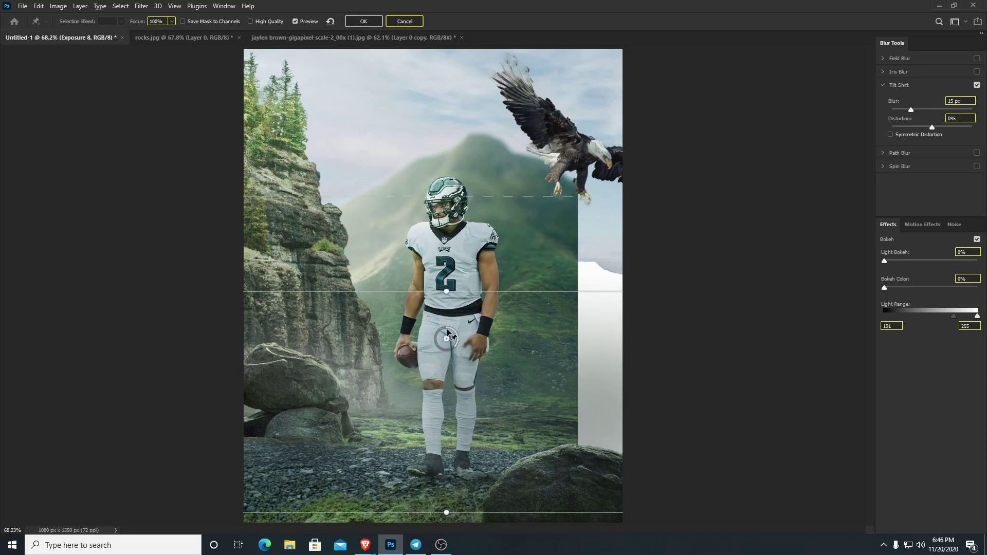
scroll(449, 347, down, 2)
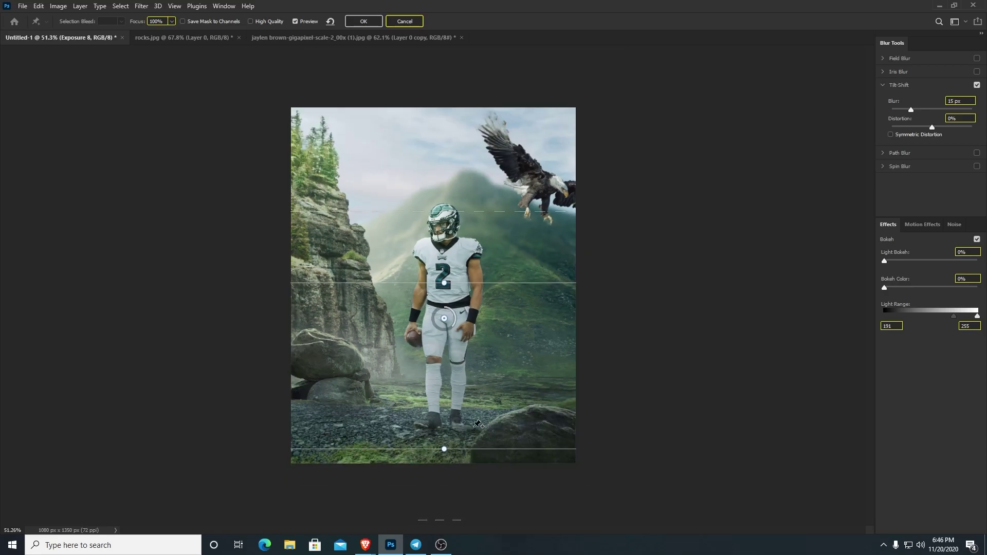
drag(476, 283, 452, 378)
drag(487, 294, 498, 133)
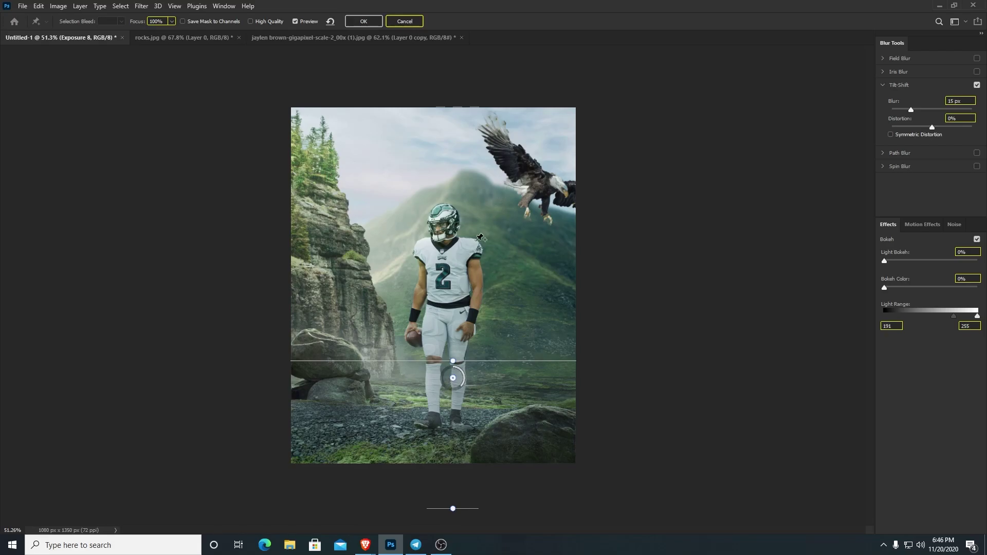
Set the Tilt-Shift blur to 9 px and tighten the focus band between the player's knees and just below his feet.
mouse_move(912, 110)
mouse_down()
mouse_move(934, 109)
mouse_move(907, 110)
mouse_up()
drag(475, 361, 513, 368)
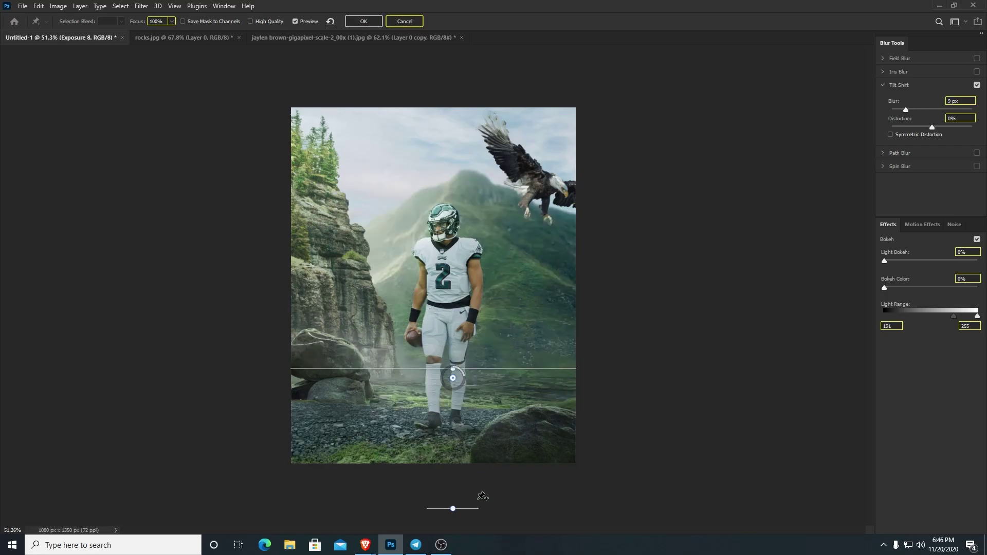
drag(453, 508, 457, 423)
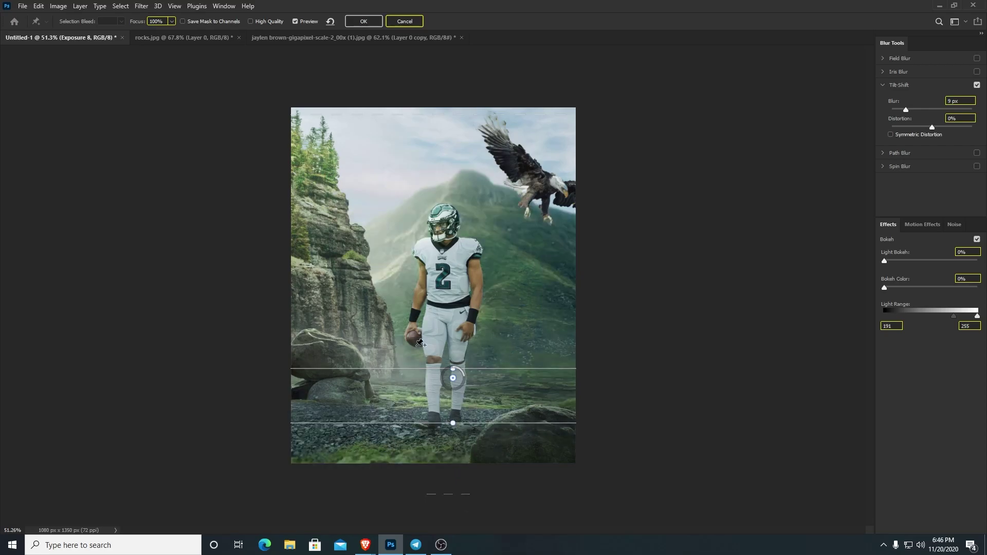
drag(401, 423, 402, 437)
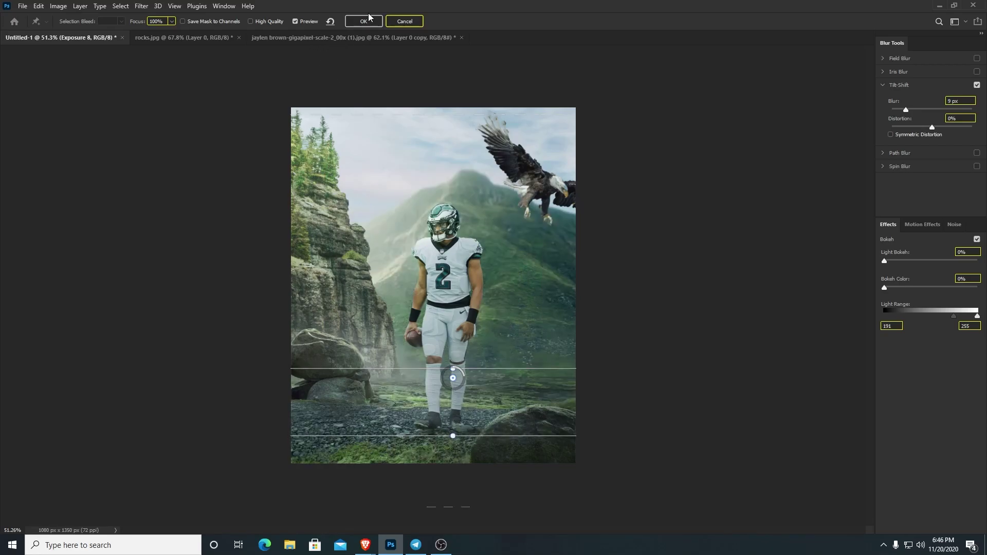